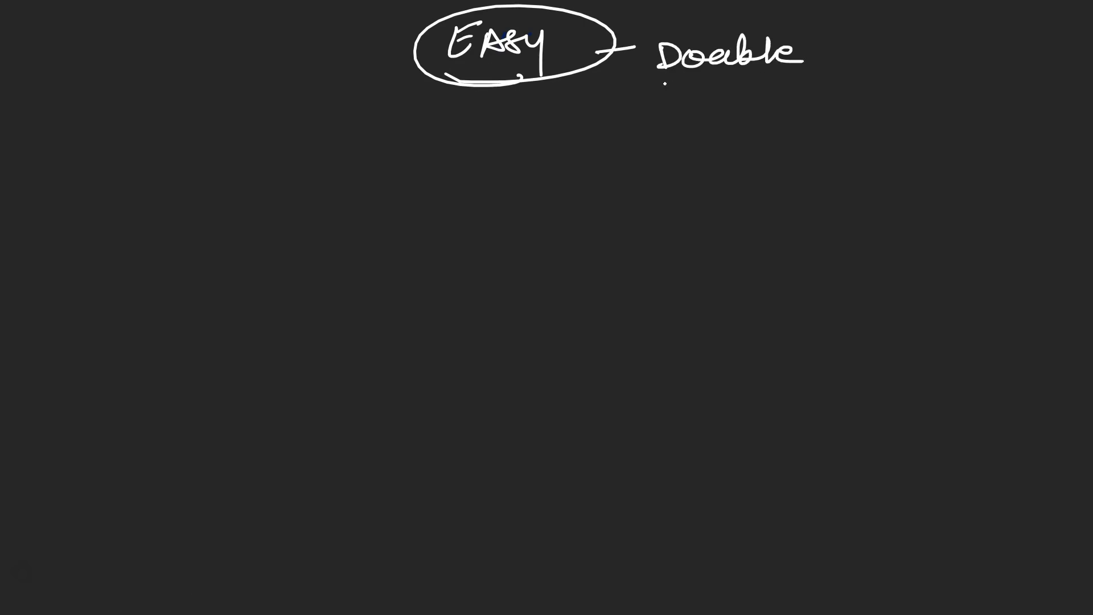
Step: Underline 'Doable' with the pen, then circle and underline the 'IIM-C' note top left
drag(665, 82, 818, 79)
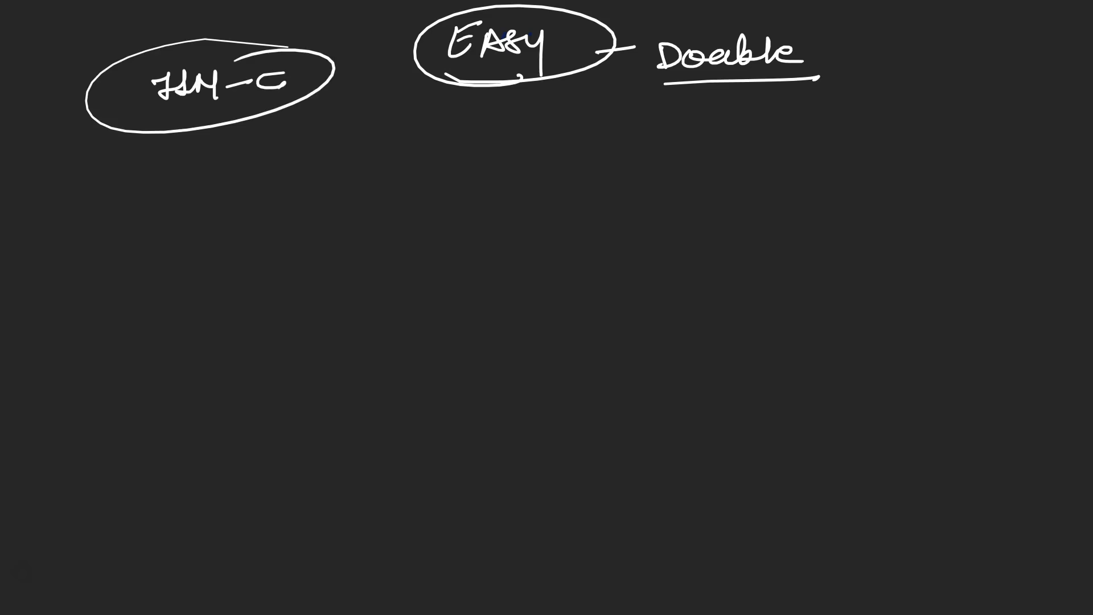
drag(214, 107, 323, 94)
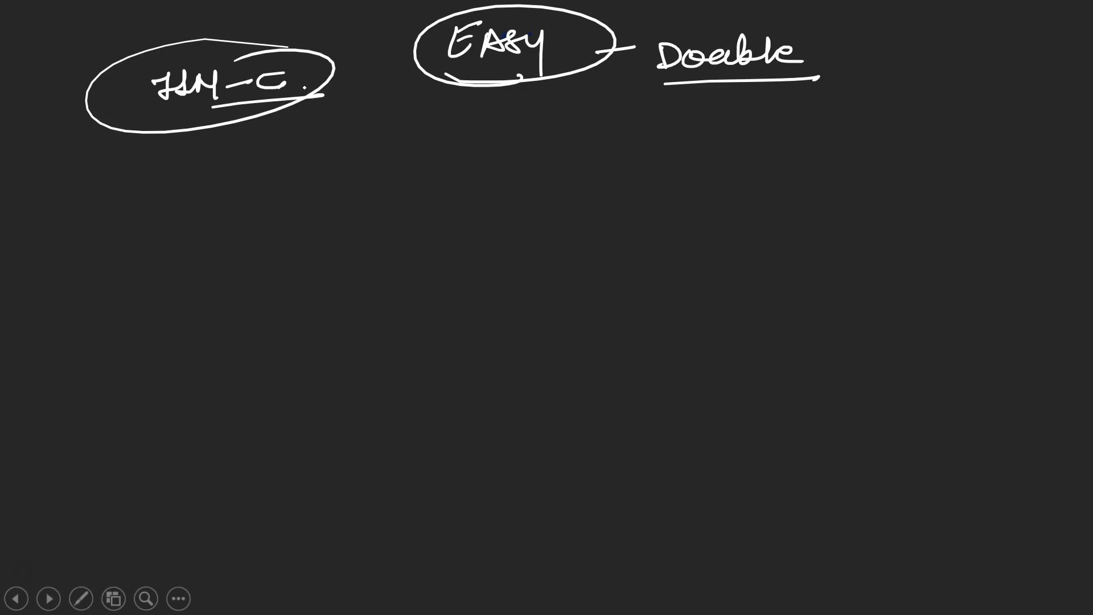
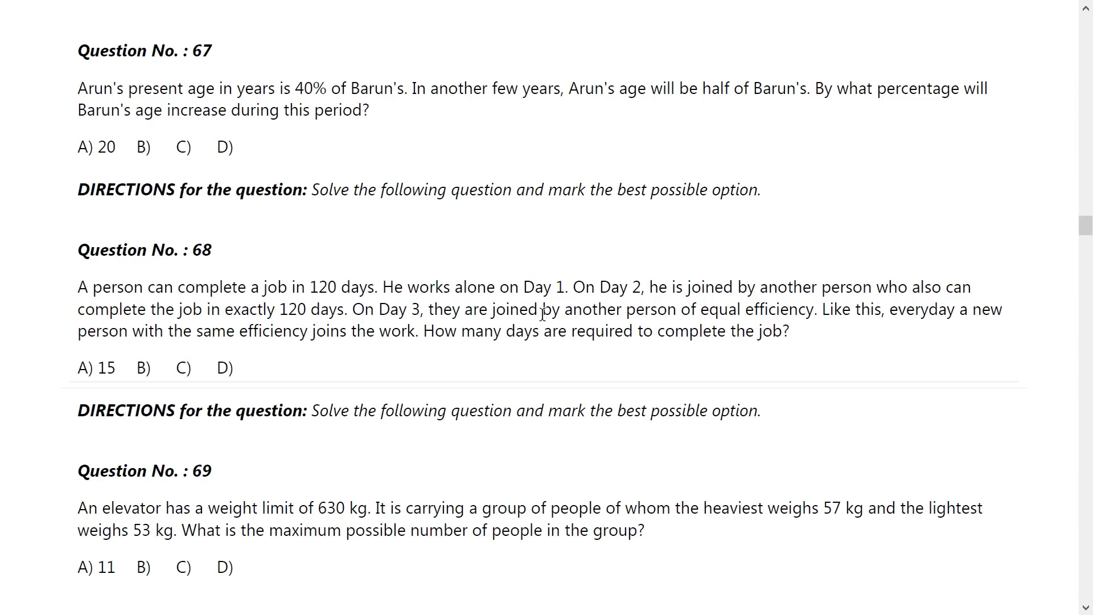
scroll(542, 312, down, 1)
scroll(541, 312, up, 1)
scroll(542, 312, down, 1)
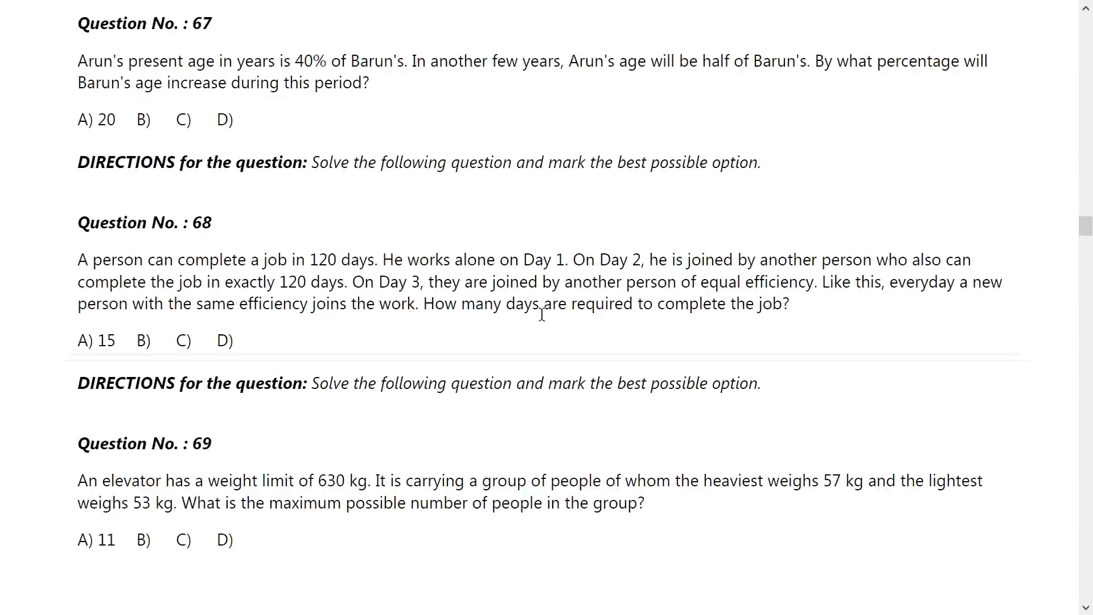
scroll(541, 312, down, 1)
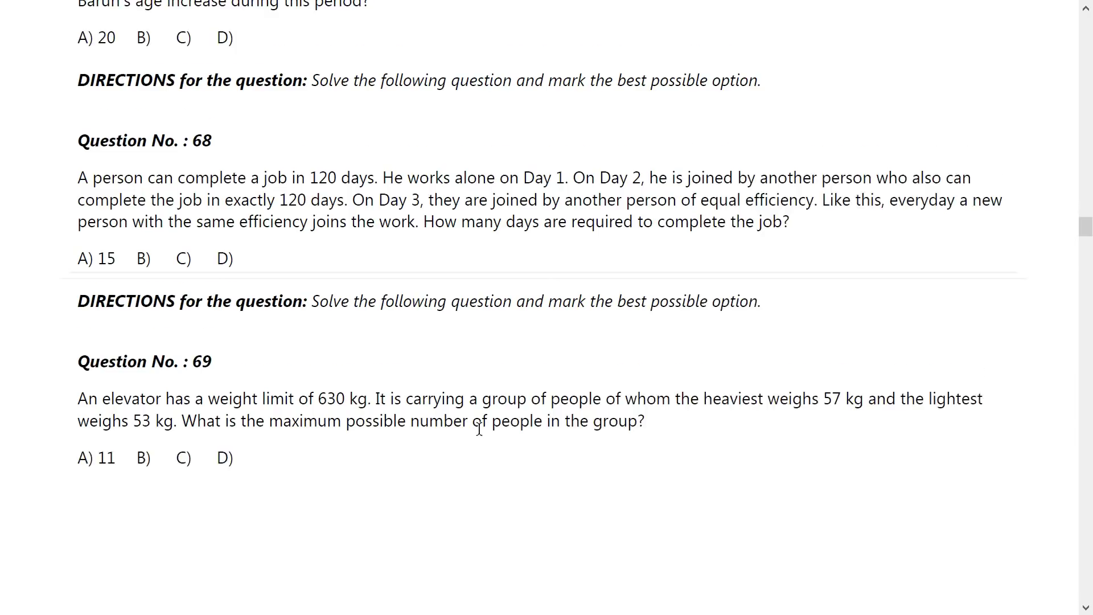
scroll(480, 429, down, 1)
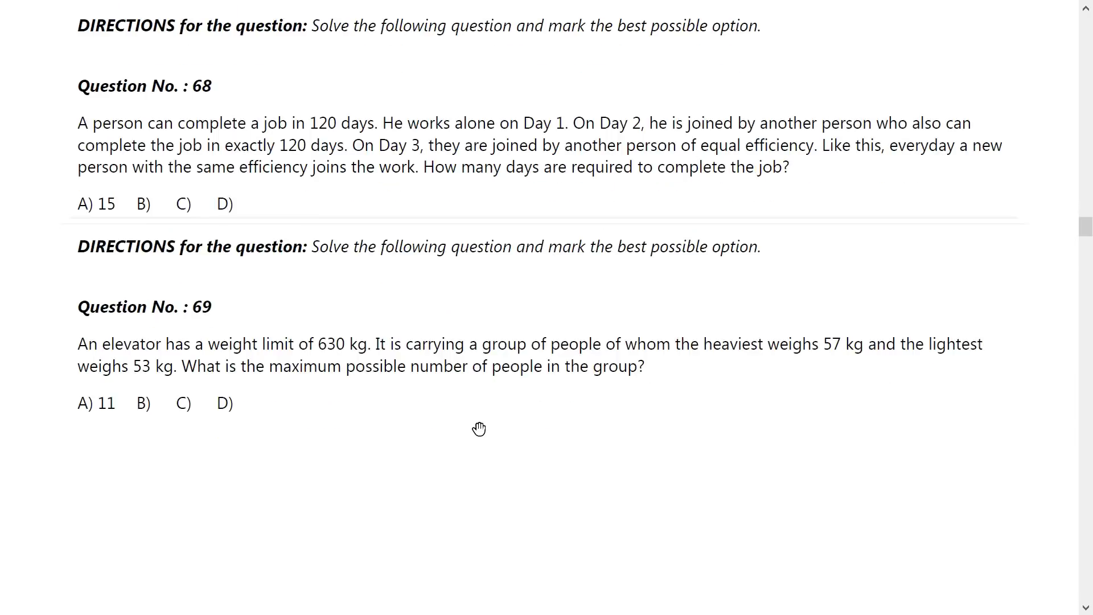
scroll(479, 429, down, 1)
scroll(479, 429, down, 2)
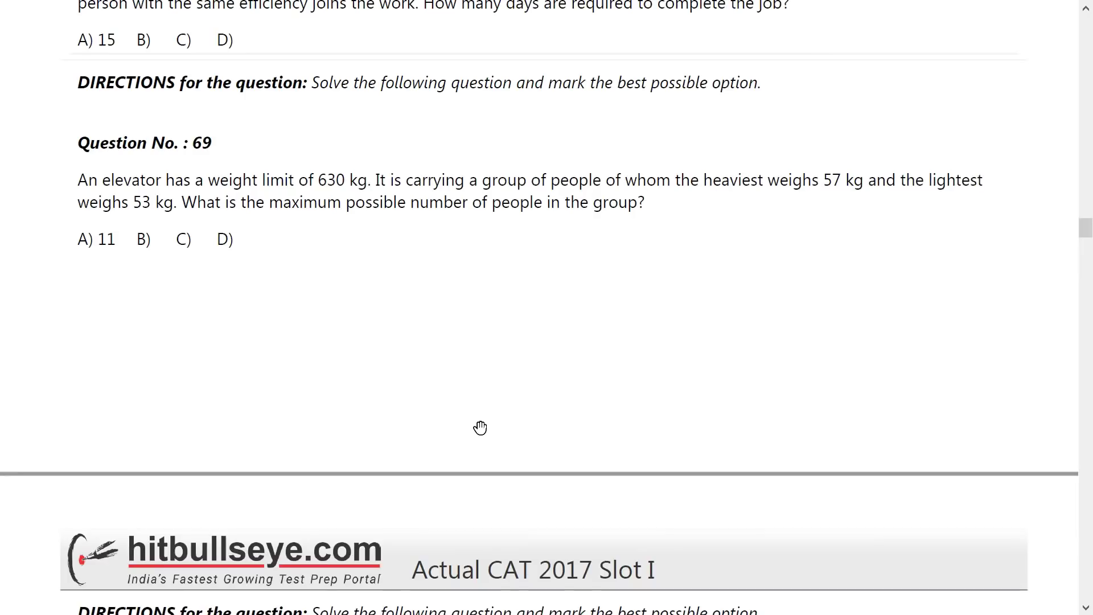
scroll(479, 429, down, 1)
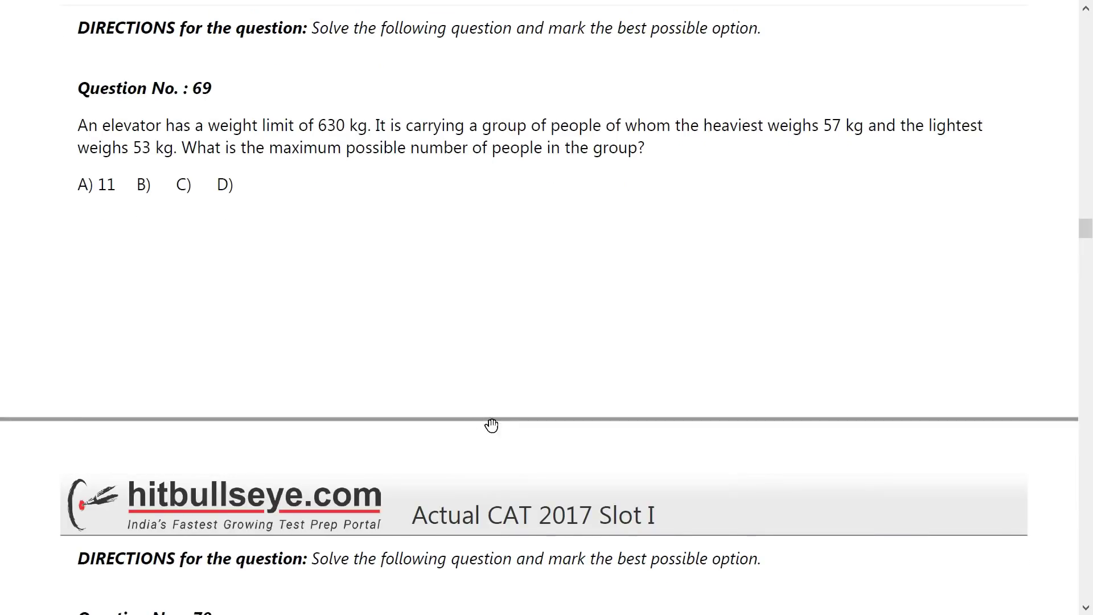
scroll(366, 196, down, 3)
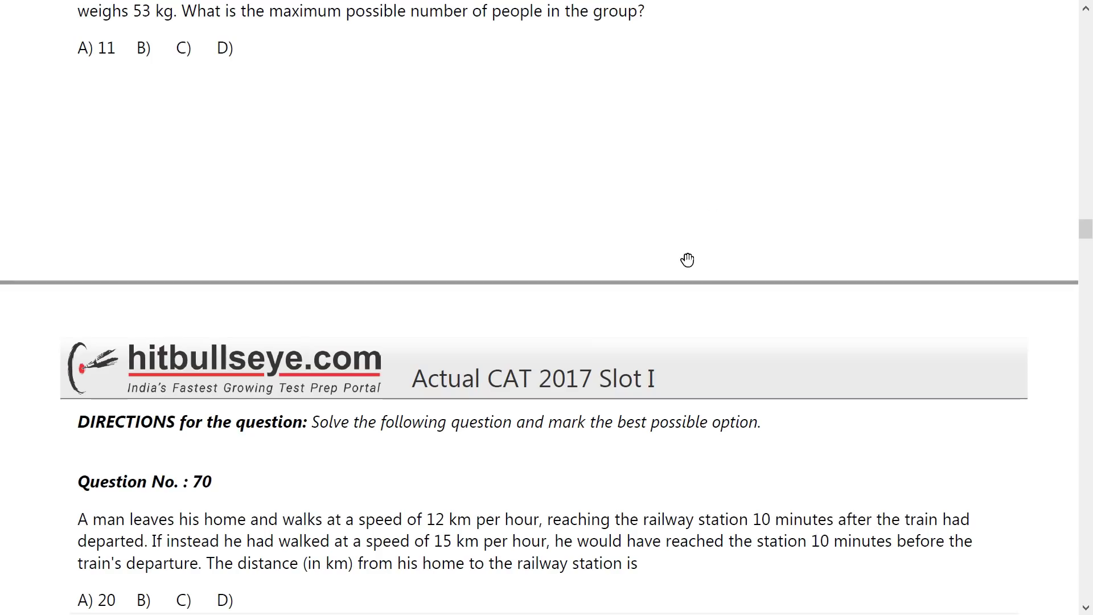
scroll(688, 261, down, 1)
scroll(692, 252, down, 2)
scroll(703, 243, down, 1)
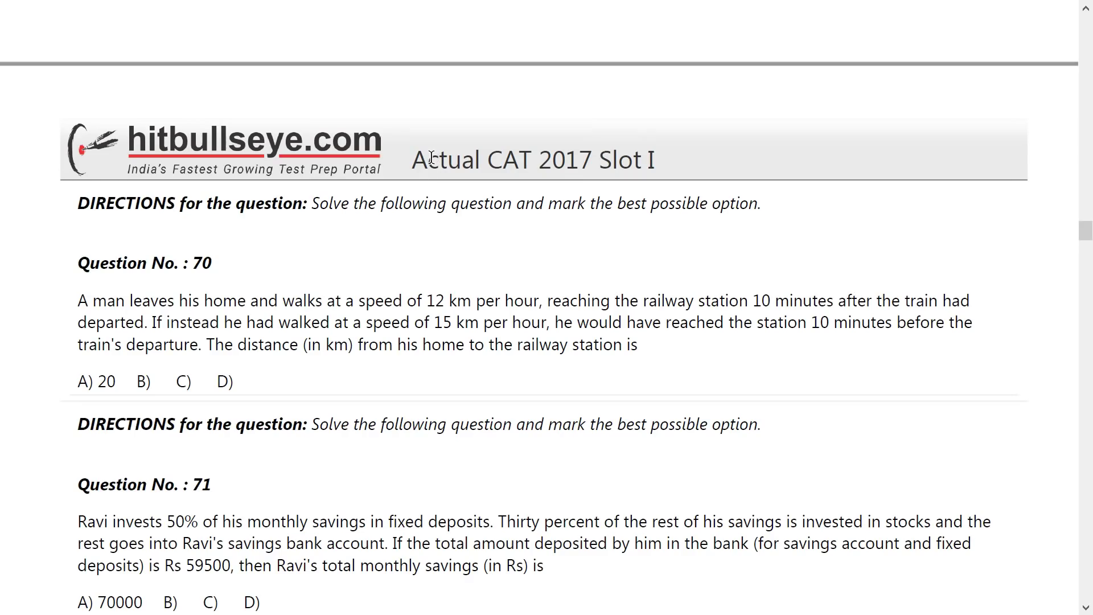
scroll(434, 159, up, 5)
scroll(433, 160, up, 5)
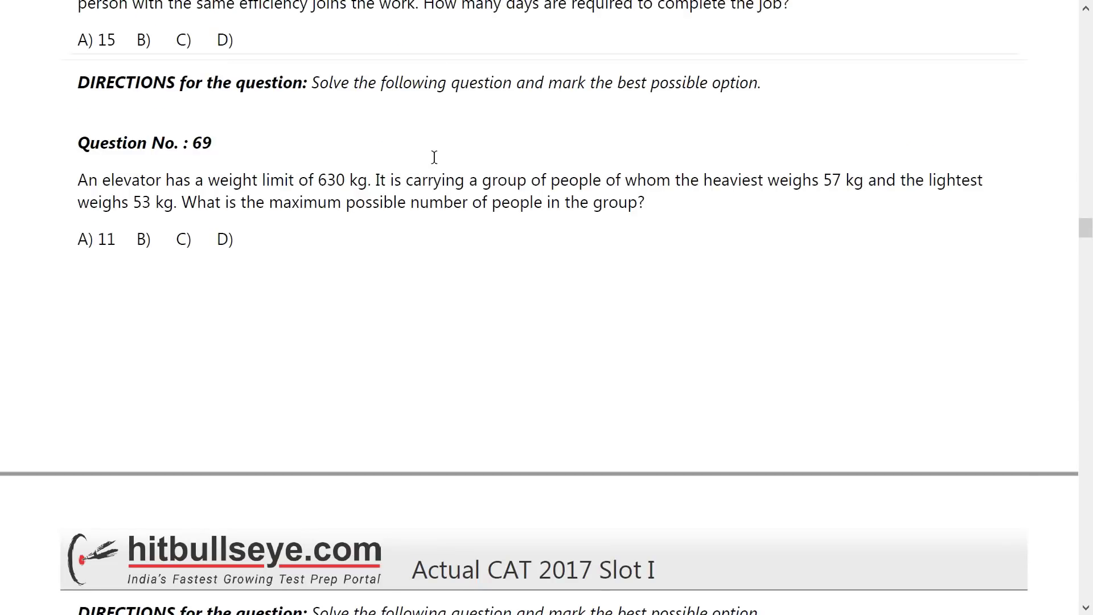
scroll(435, 157, up, 3)
scroll(435, 158, up, 3)
scroll(434, 157, down, 6)
scroll(434, 156, down, 3)
scroll(434, 155, down, 3)
scroll(440, 160, down, 3)
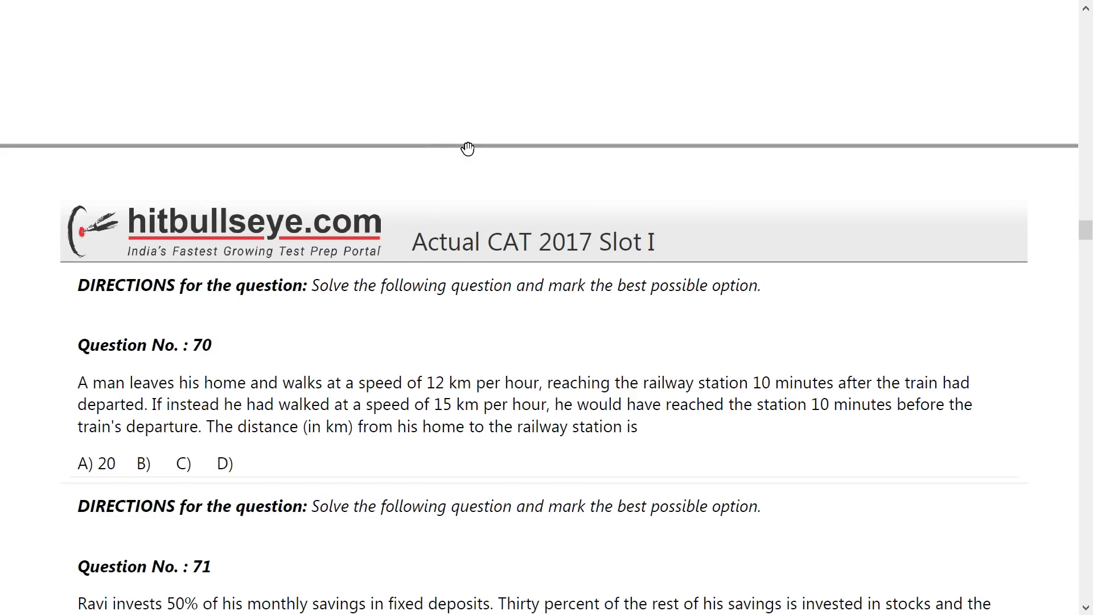
scroll(468, 152, down, 1)
scroll(469, 152, down, 1)
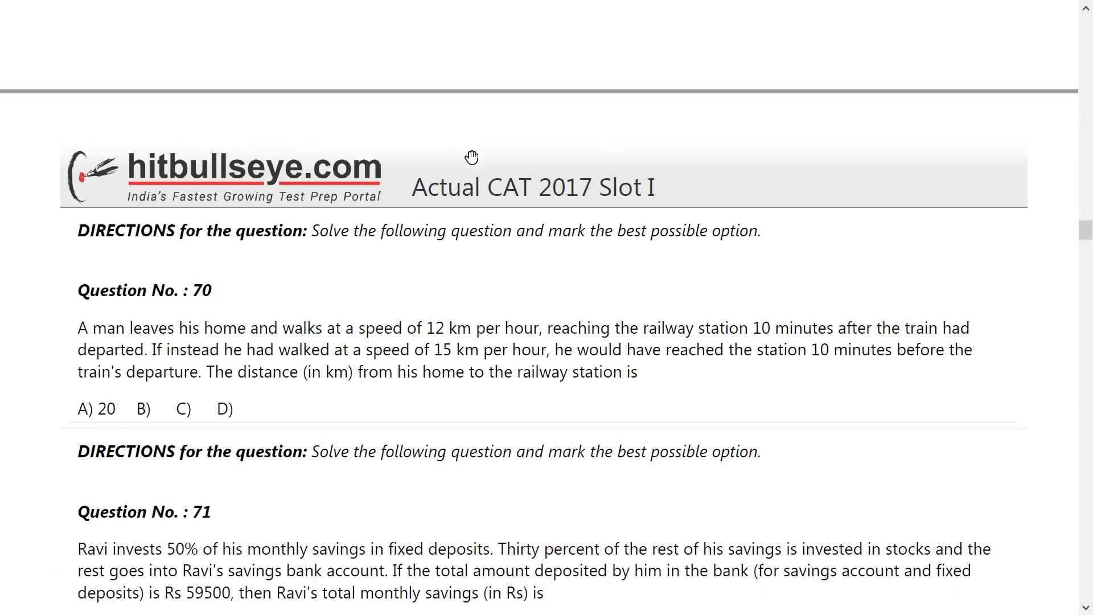
scroll(469, 159, down, 1)
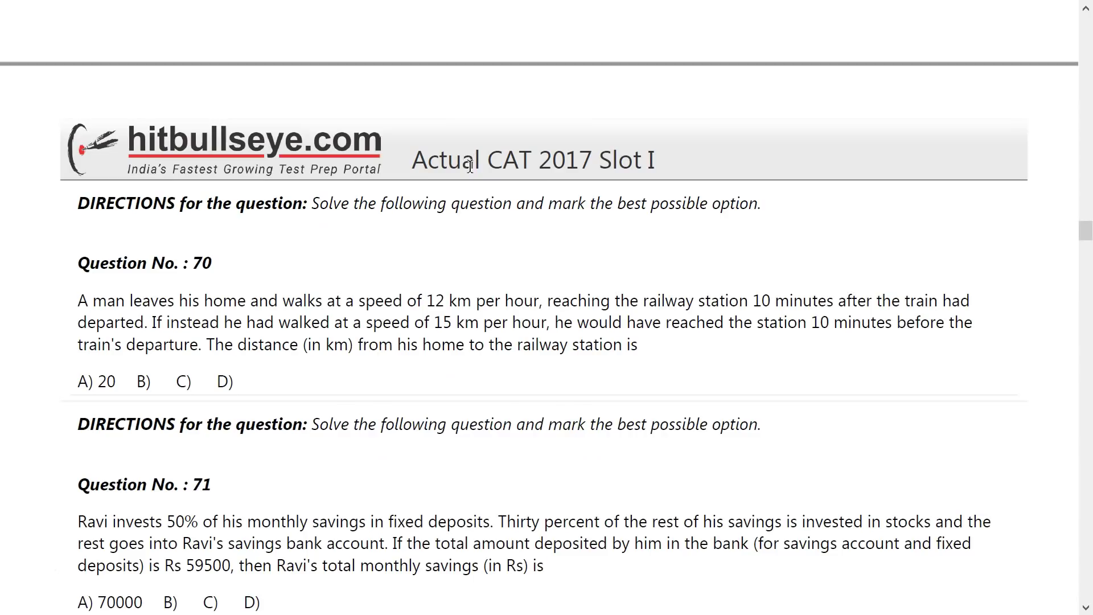
scroll(472, 173, down, 1)
scroll(472, 173, down, 1)
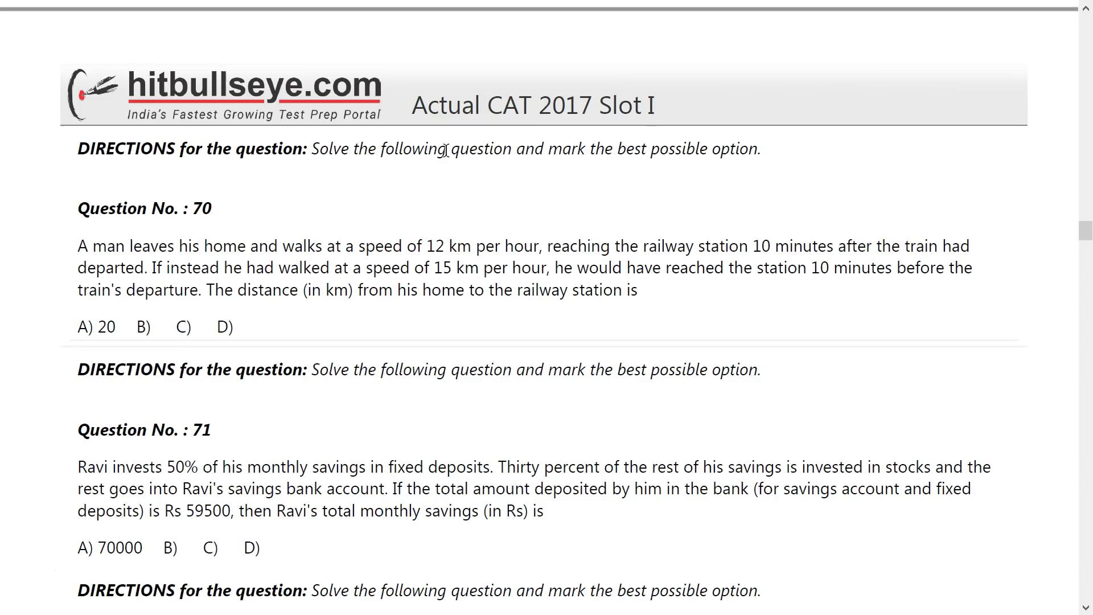
scroll(447, 149, down, 1)
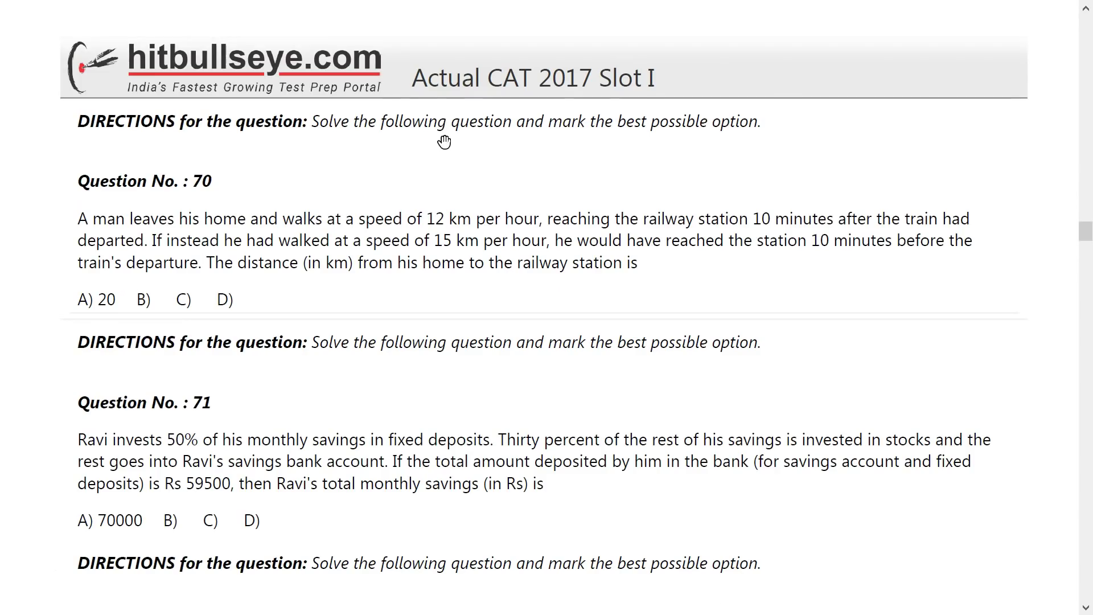
scroll(446, 150, down, 4)
scroll(444, 141, down, 1)
scroll(445, 141, down, 1)
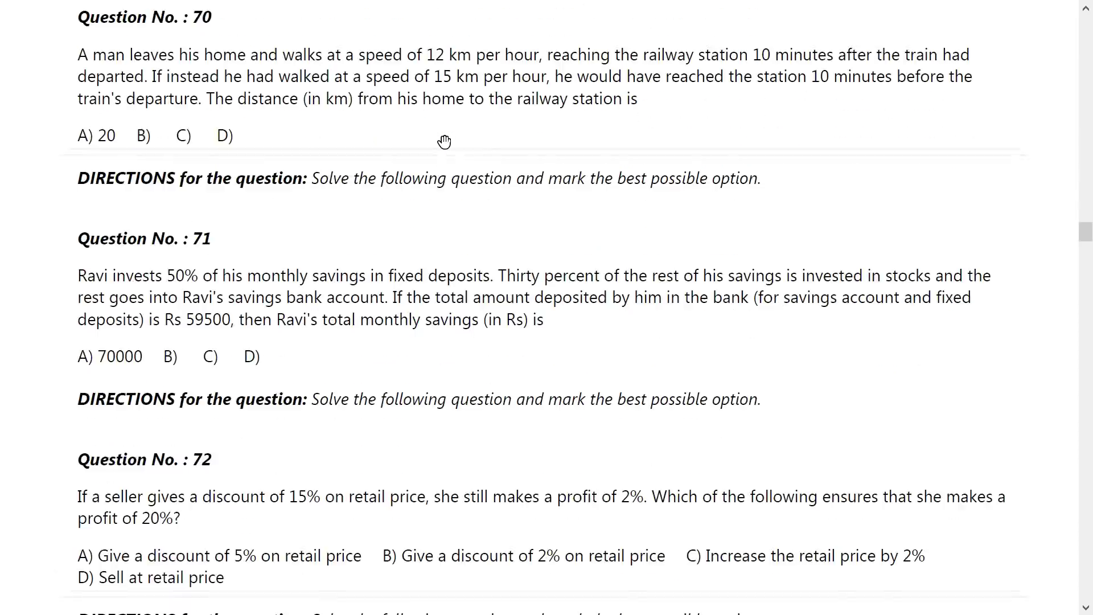
scroll(445, 141, down, 2)
scroll(444, 140, down, 3)
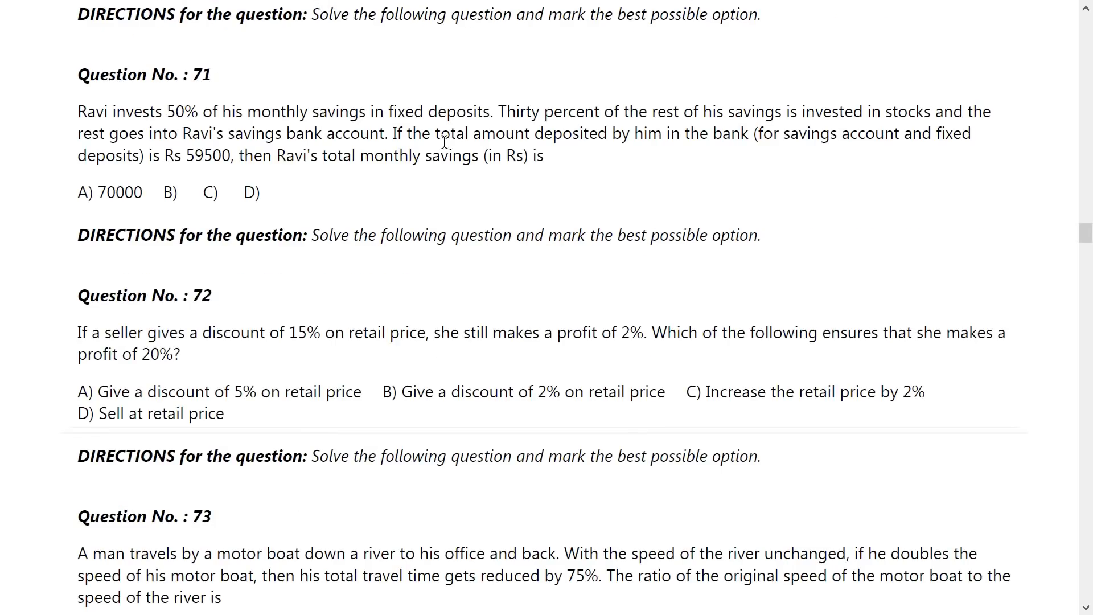
scroll(444, 130, down, 3)
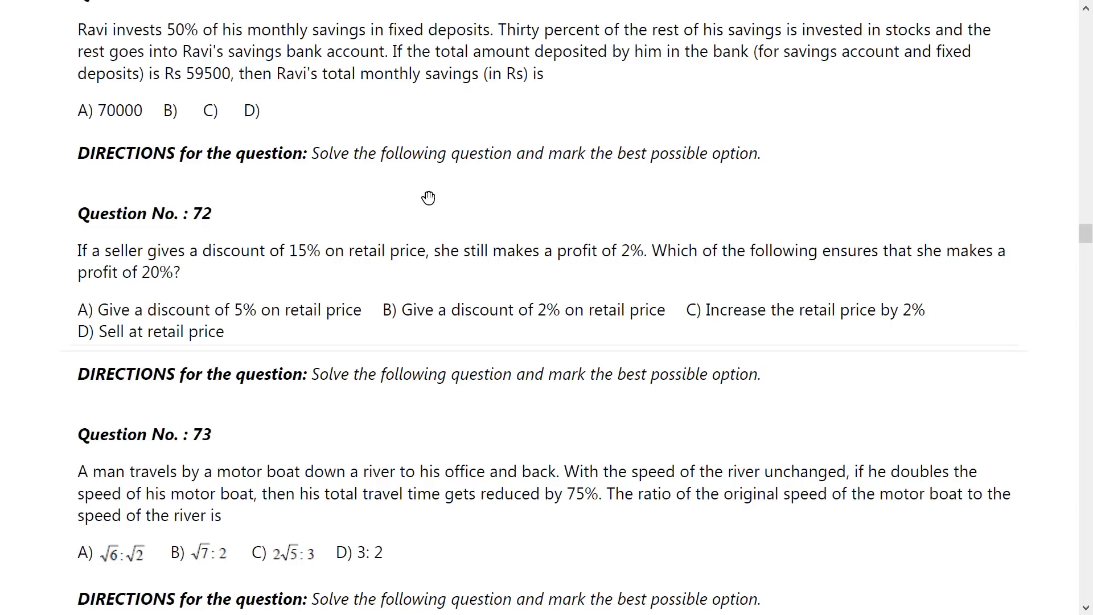
scroll(428, 199, down, 2)
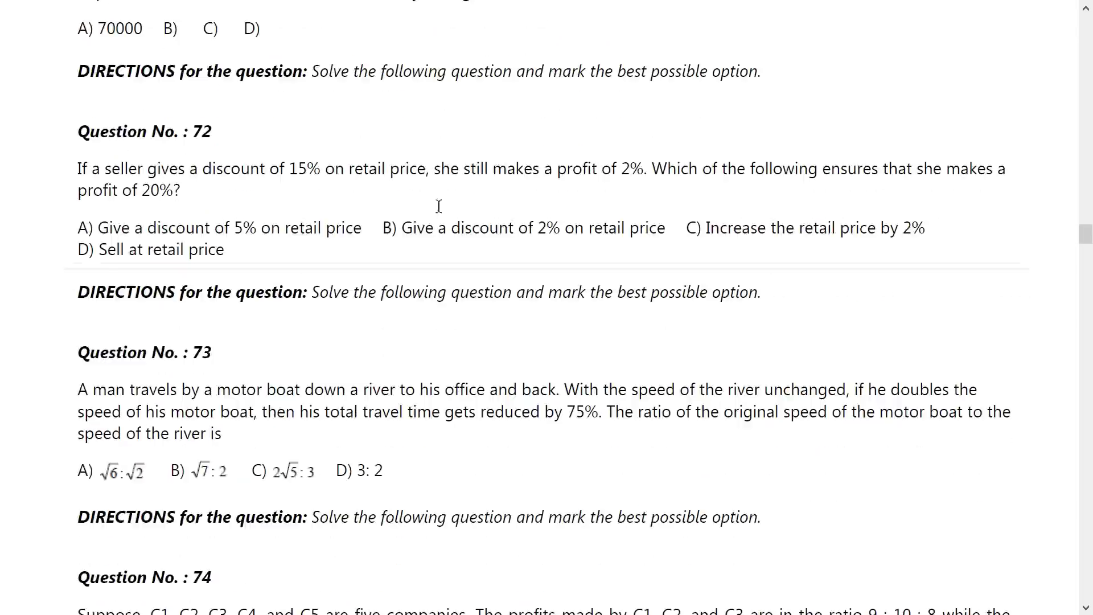
scroll(513, 257, down, 2)
scroll(547, 282, down, 2)
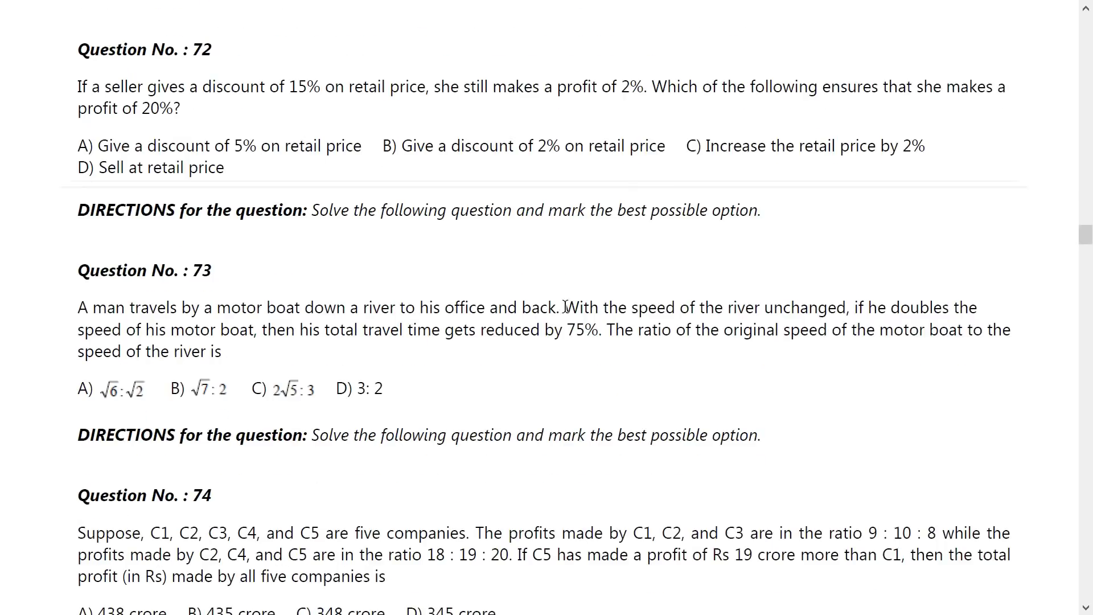
scroll(566, 306, down, 1)
scroll(566, 305, down, 1)
scroll(567, 305, down, 1)
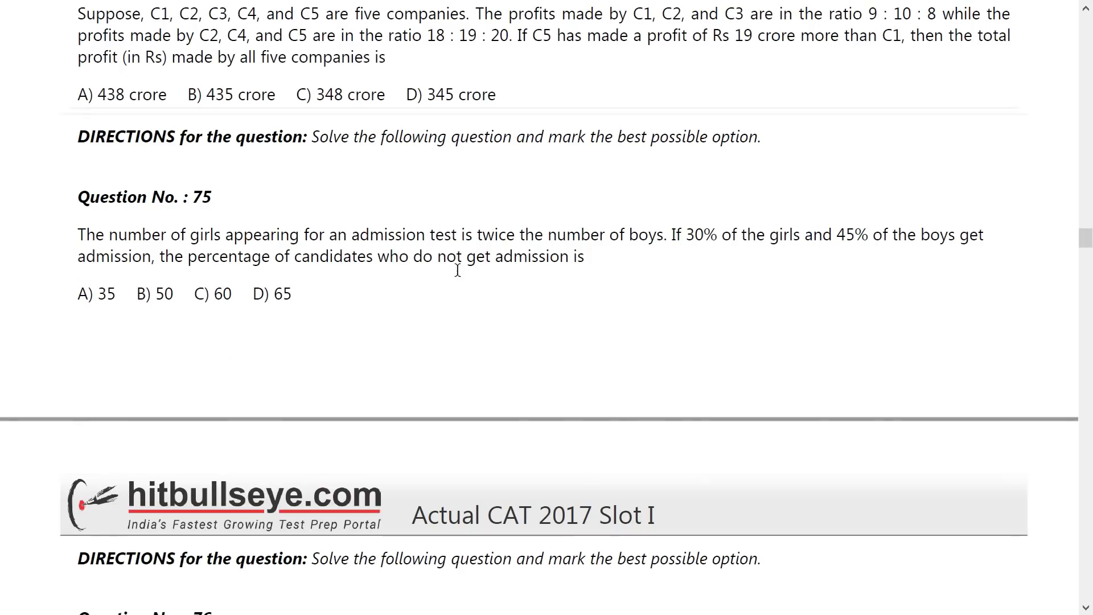
scroll(453, 267, down, 3)
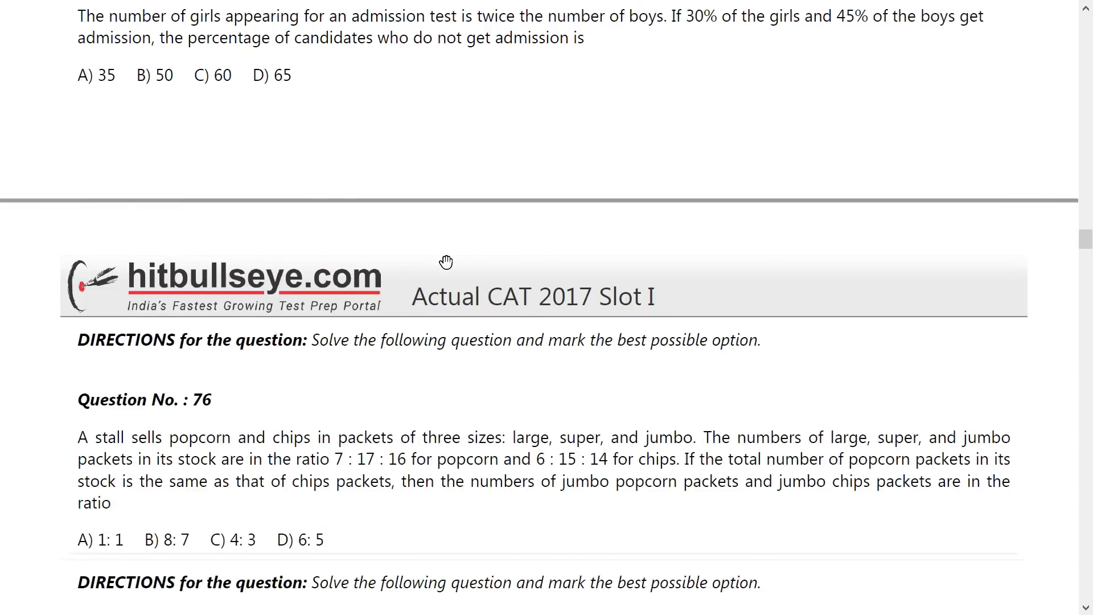
scroll(446, 261, down, 2)
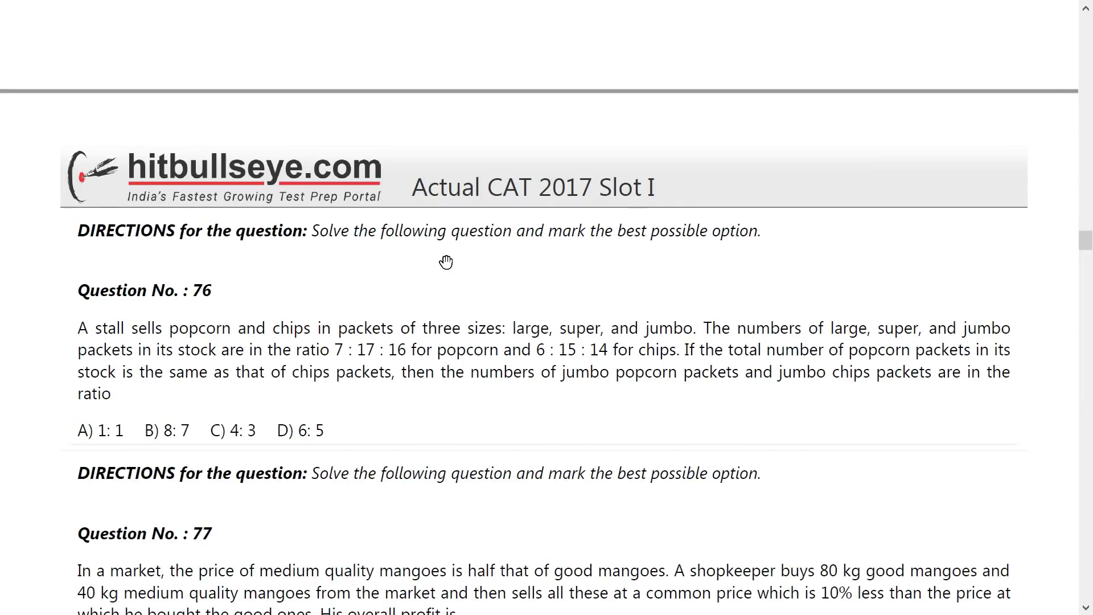
scroll(446, 261, down, 1)
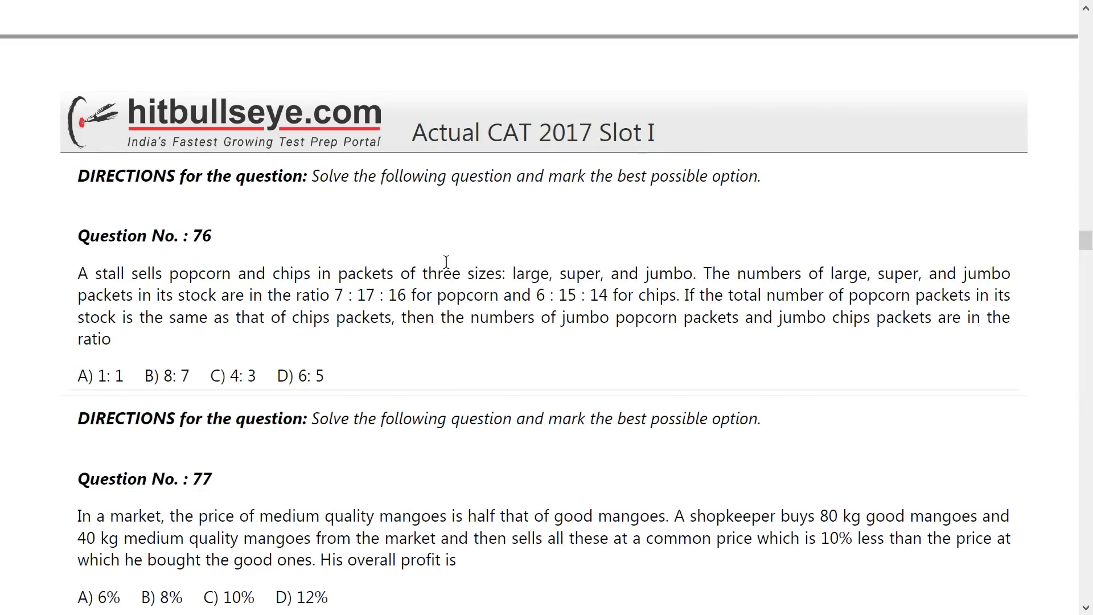
scroll(479, 325, down, 2)
scroll(478, 325, down, 1)
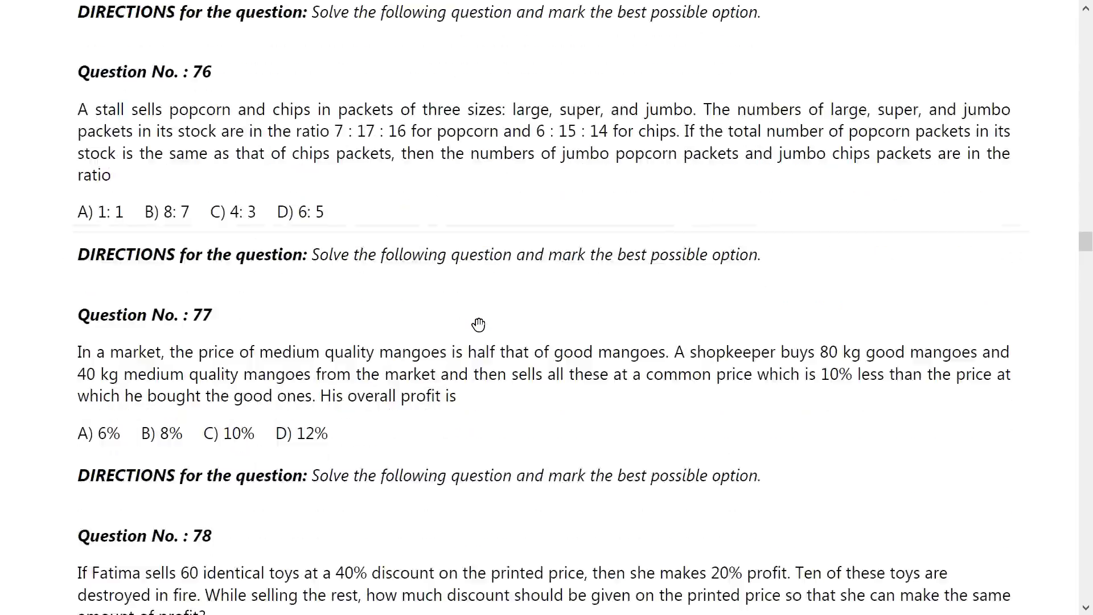
scroll(478, 324, down, 1)
scroll(478, 325, down, 1)
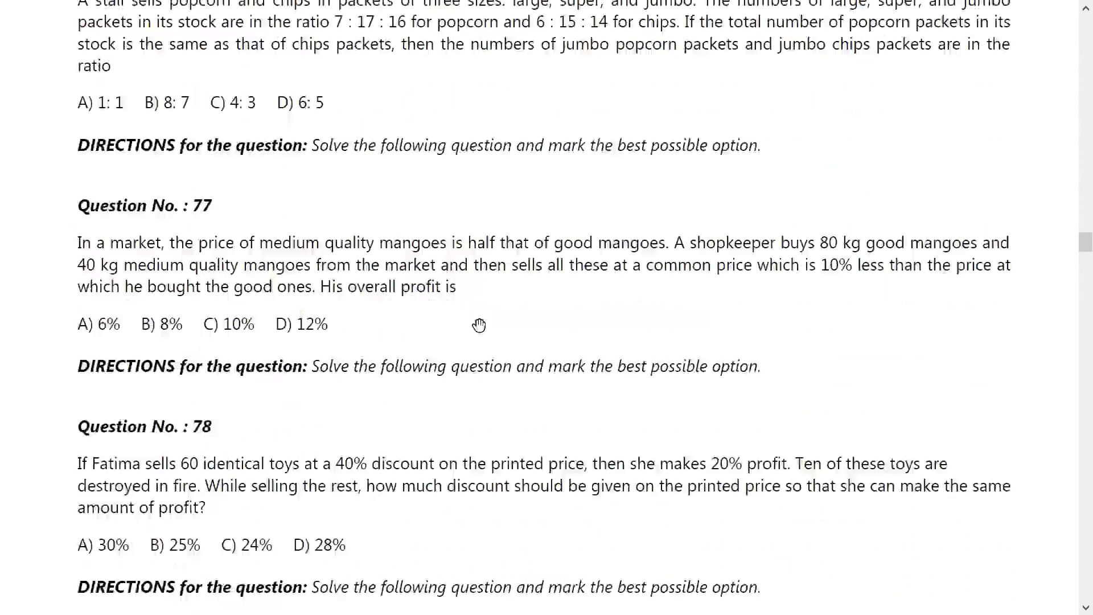
scroll(479, 325, down, 1)
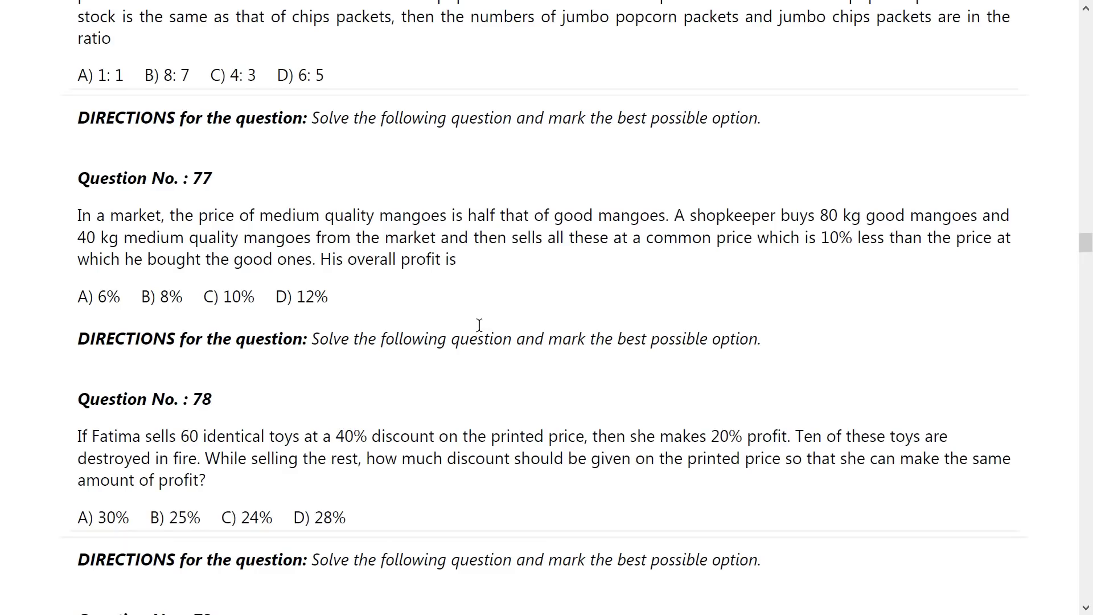
scroll(479, 325, down, 1)
scroll(479, 325, down, 1)
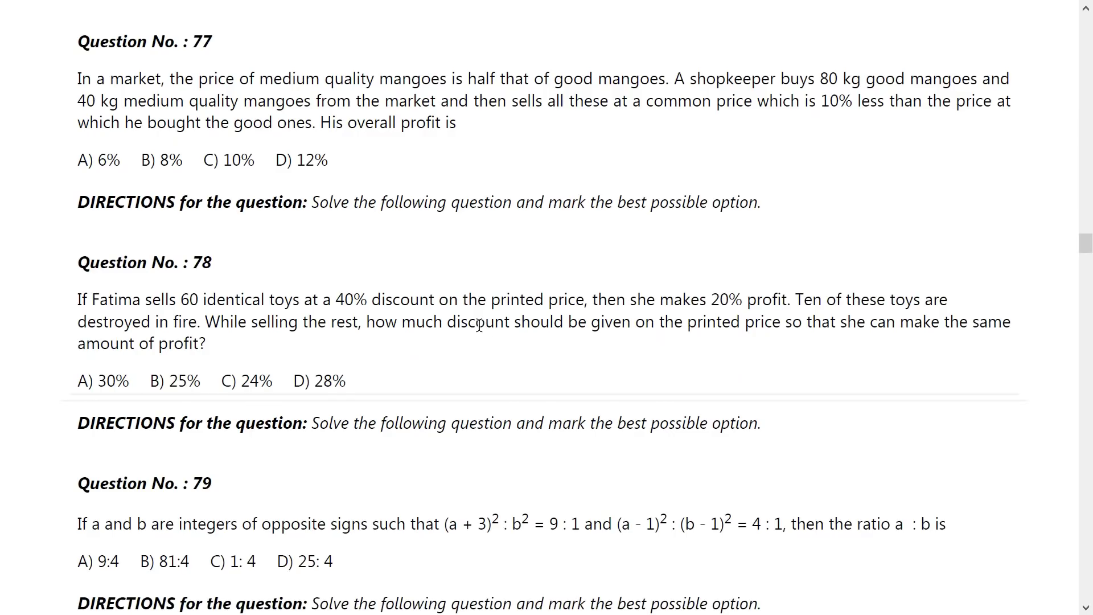
scroll(478, 325, down, 1)
scroll(478, 325, down, 1)
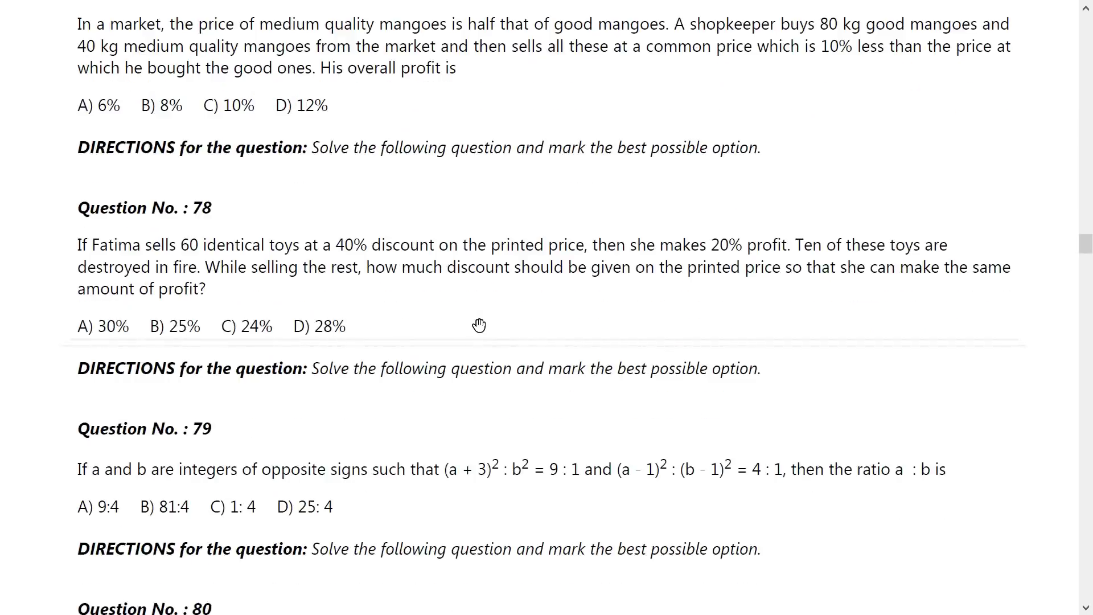
scroll(478, 325, down, 1)
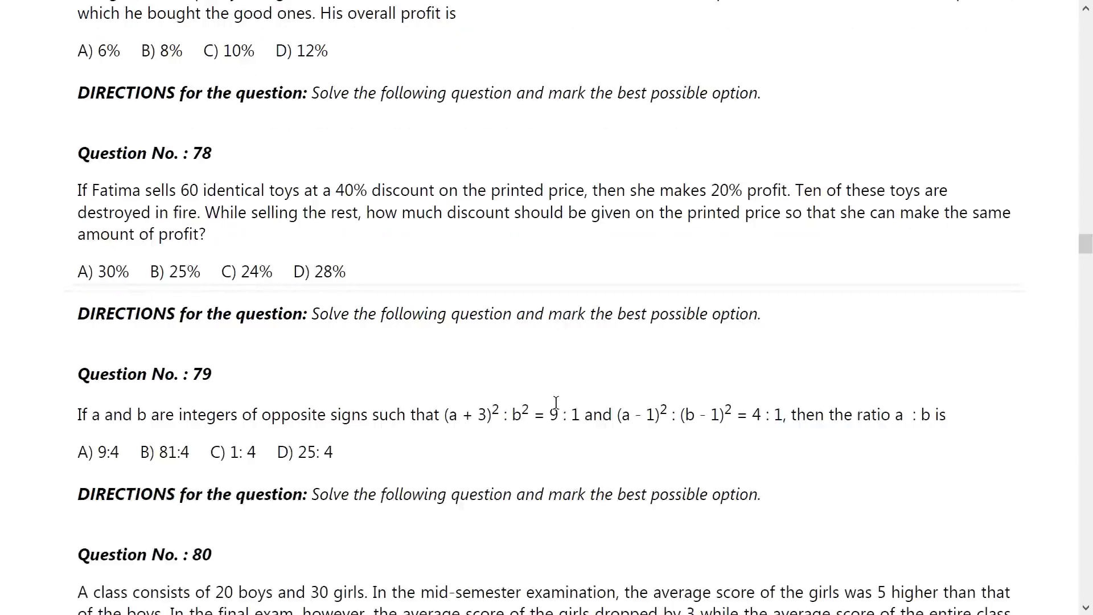
scroll(555, 401, down, 2)
scroll(555, 401, down, 1)
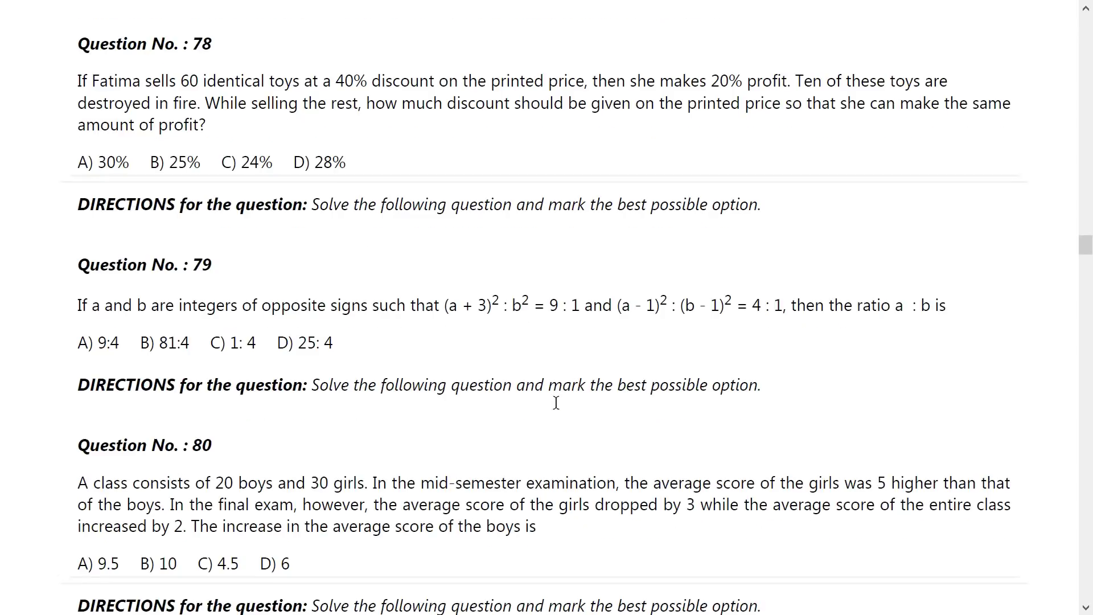
scroll(555, 403, down, 1)
scroll(555, 403, down, 1)
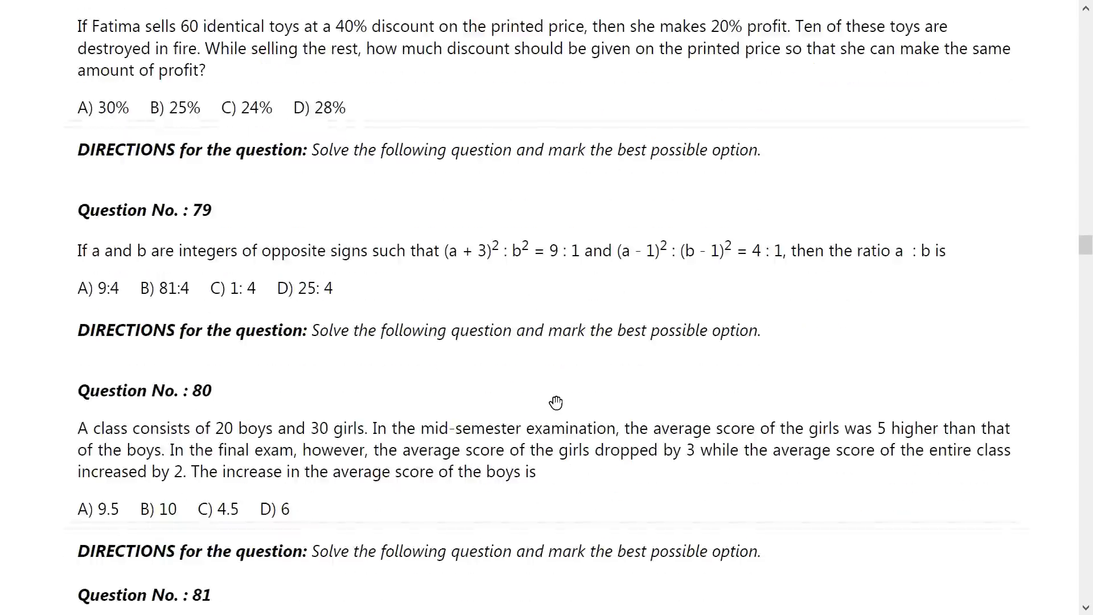
scroll(555, 403, down, 1)
scroll(555, 403, down, 2)
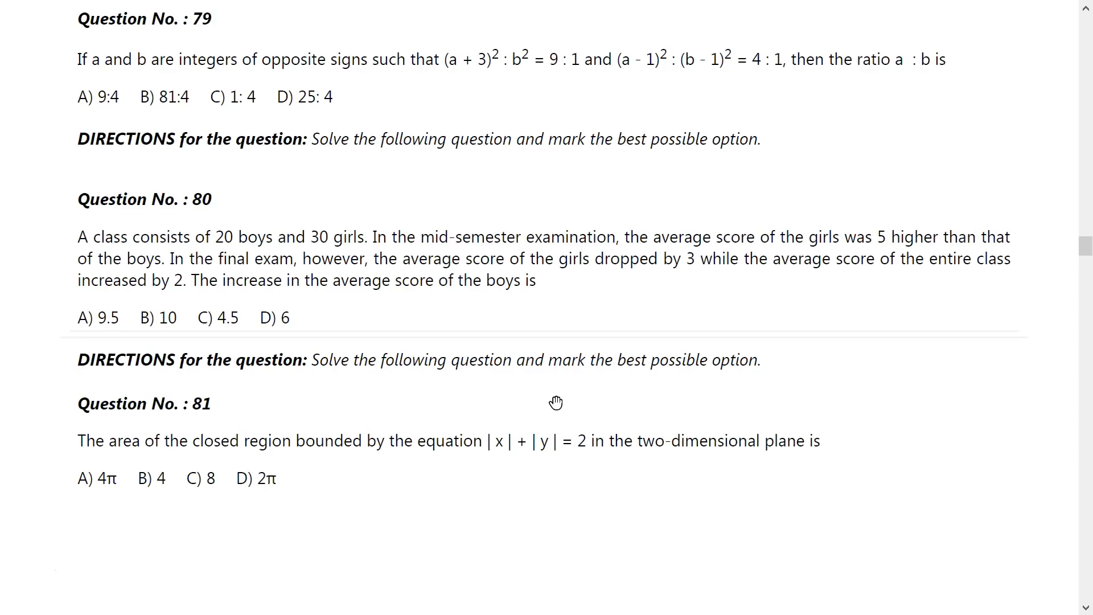
scroll(555, 404, down, 1)
scroll(556, 404, down, 1)
scroll(556, 403, down, 1)
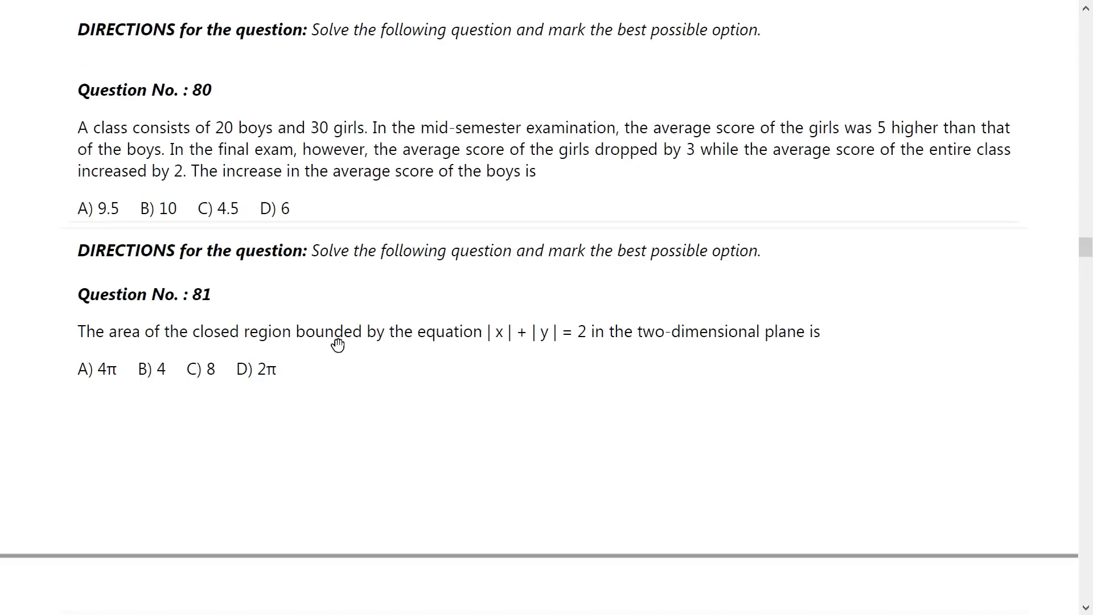
scroll(338, 343, down, 3)
scroll(338, 345, down, 1)
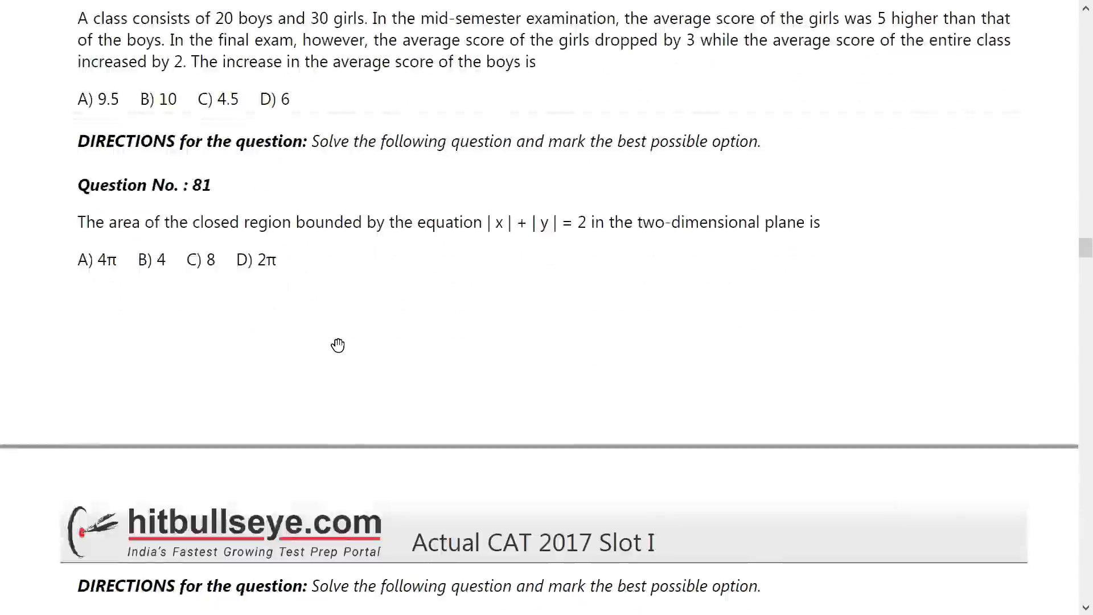
scroll(338, 345, down, 1)
scroll(339, 346, down, 2)
scroll(340, 342, down, 1)
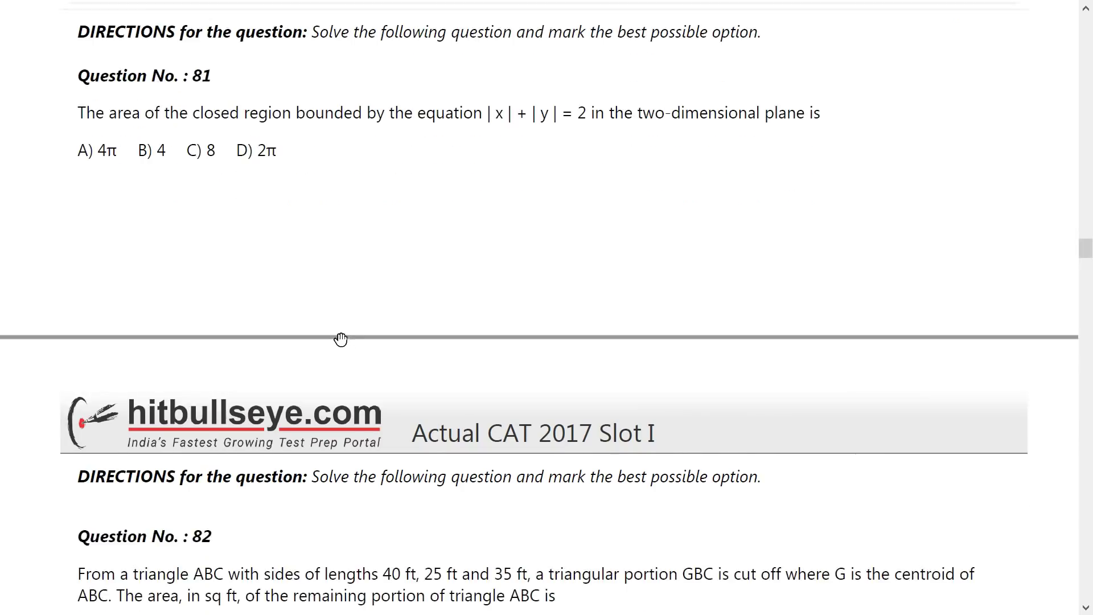
scroll(341, 340, down, 3)
scroll(340, 340, down, 3)
scroll(340, 333, down, 3)
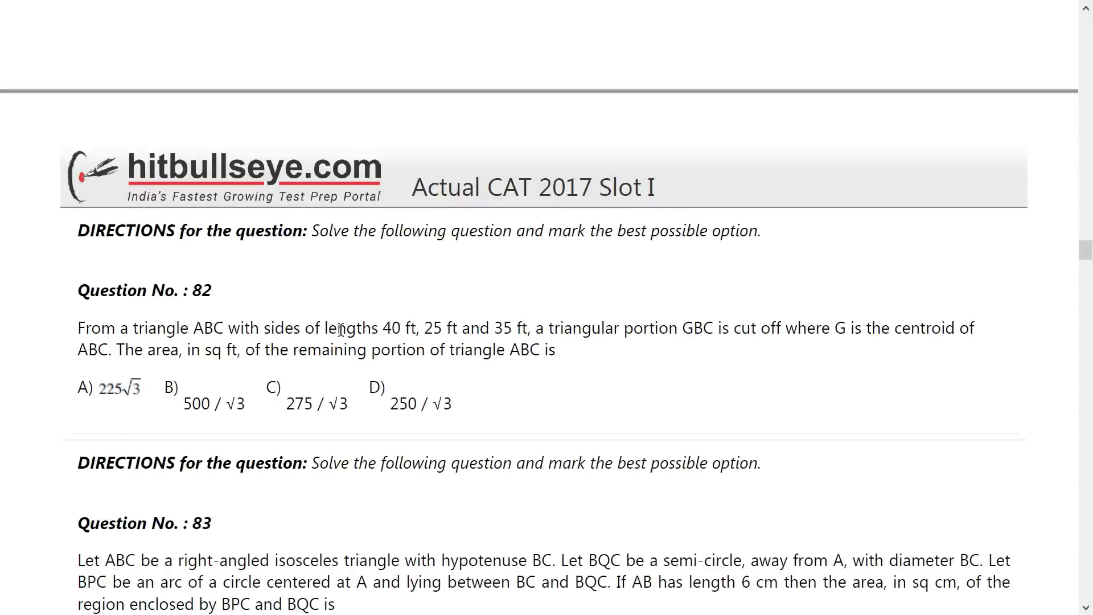
scroll(340, 332, down, 1)
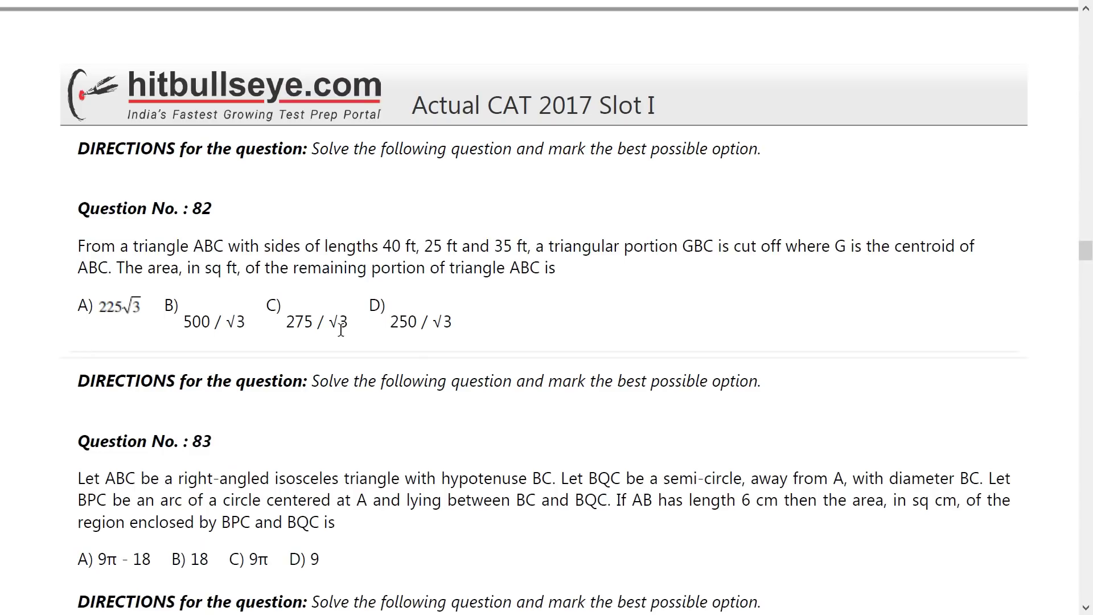
scroll(340, 331, down, 1)
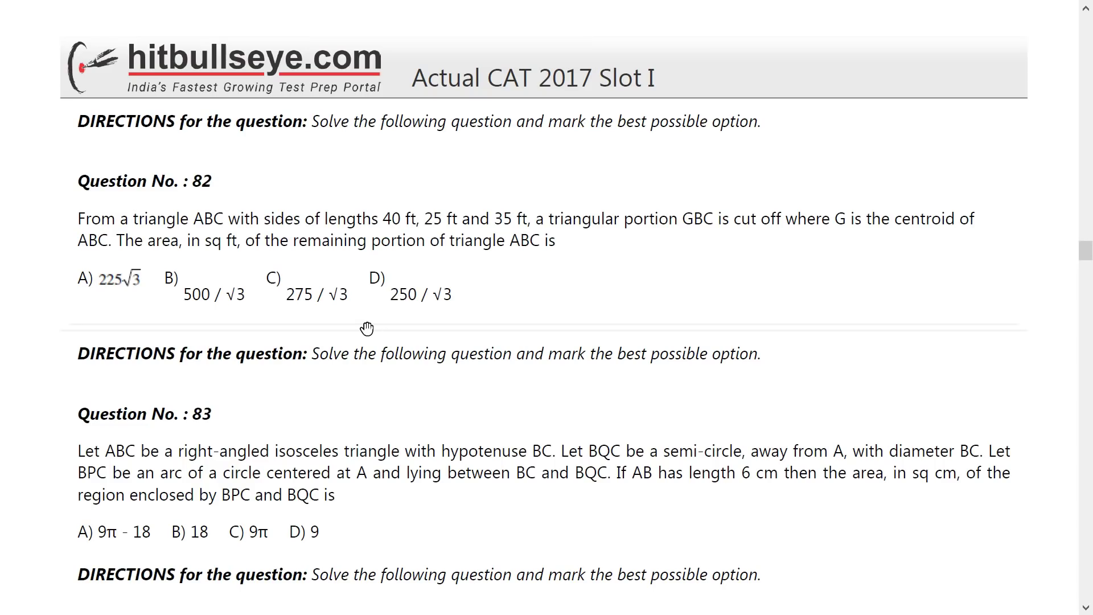
scroll(366, 329, down, 1)
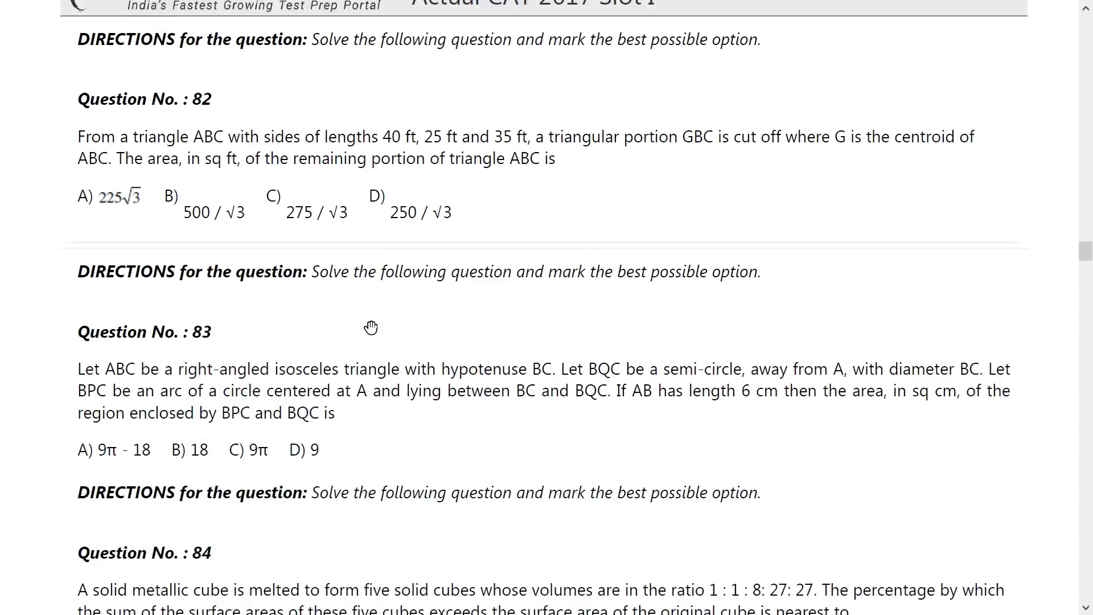
scroll(367, 328, down, 1)
scroll(366, 328, down, 1)
scroll(371, 328, down, 2)
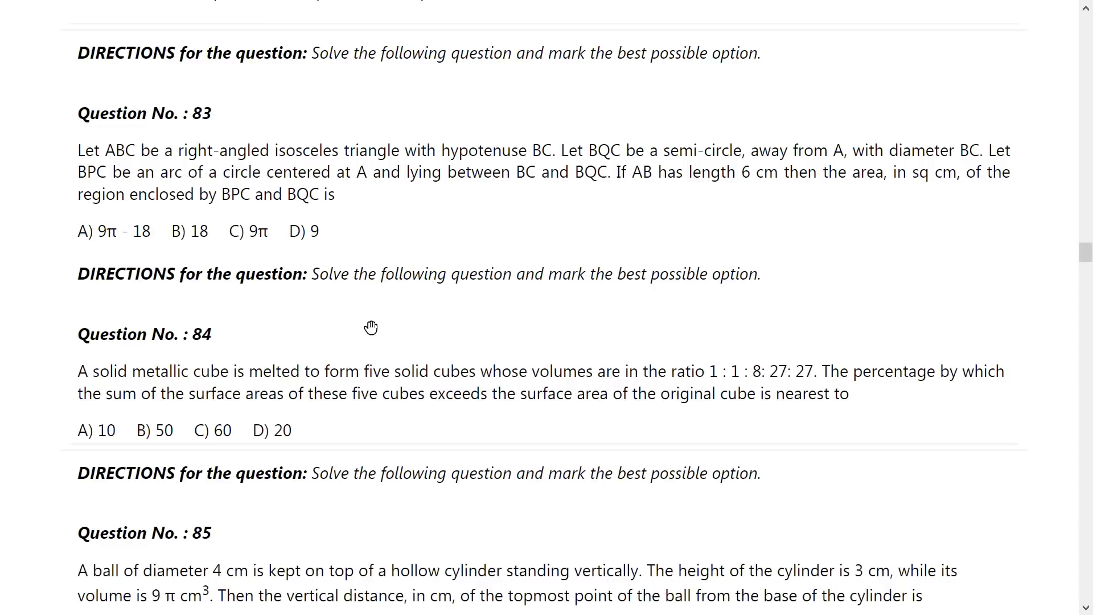
scroll(371, 328, down, 1)
scroll(372, 328, down, 1)
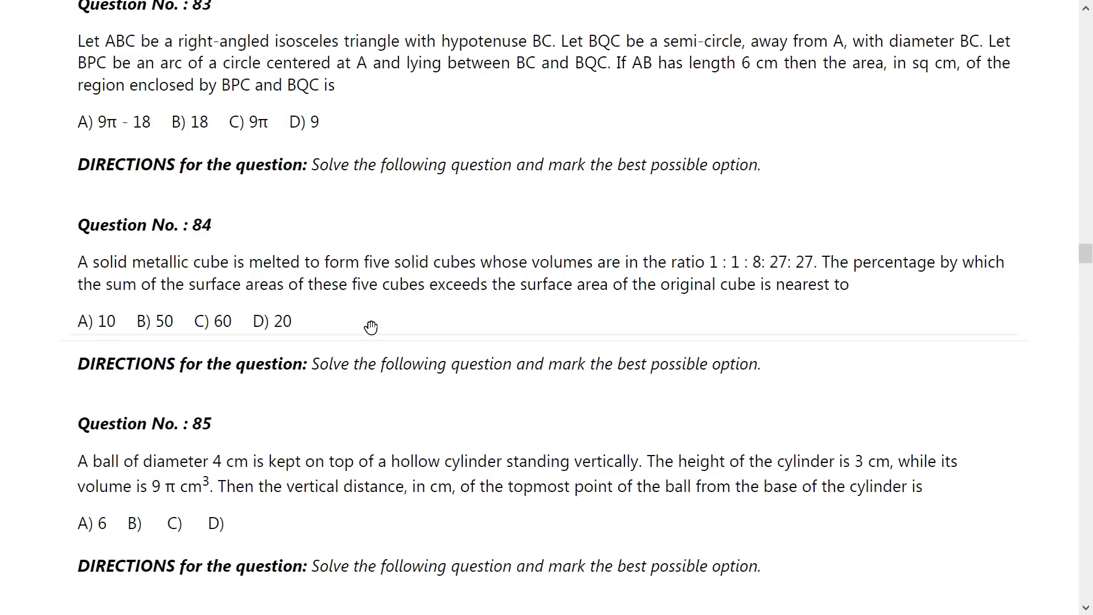
scroll(371, 329, down, 1)
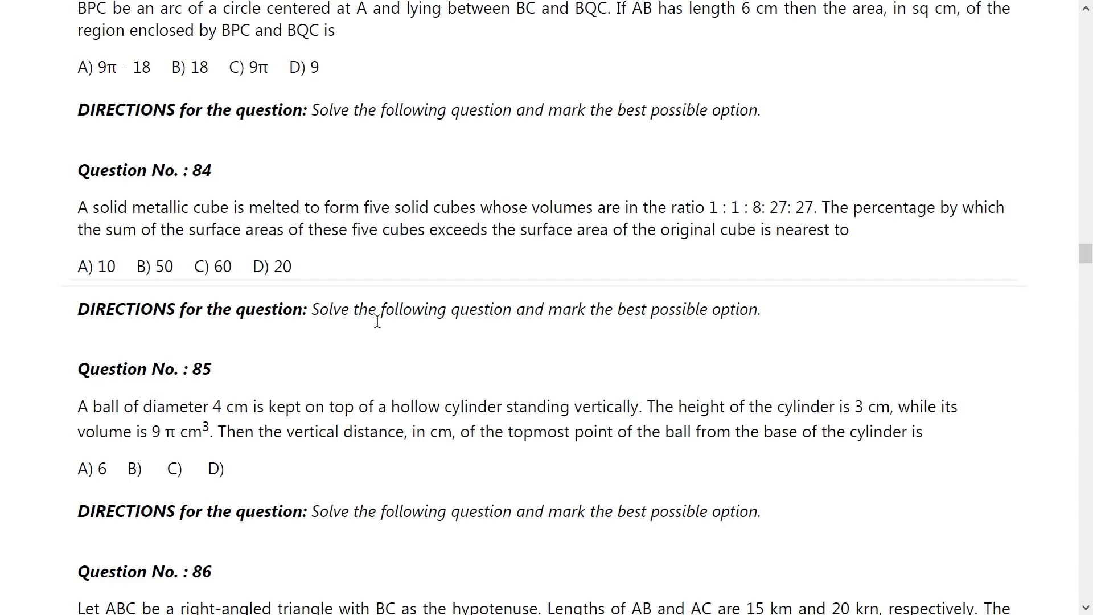
scroll(377, 320, down, 1)
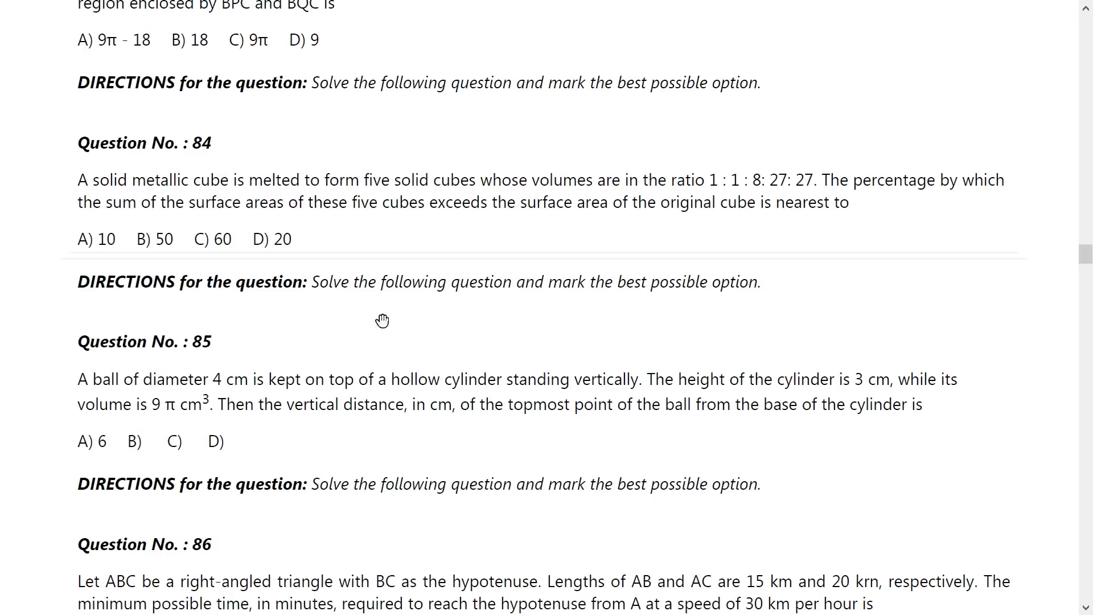
scroll(384, 327, down, 2)
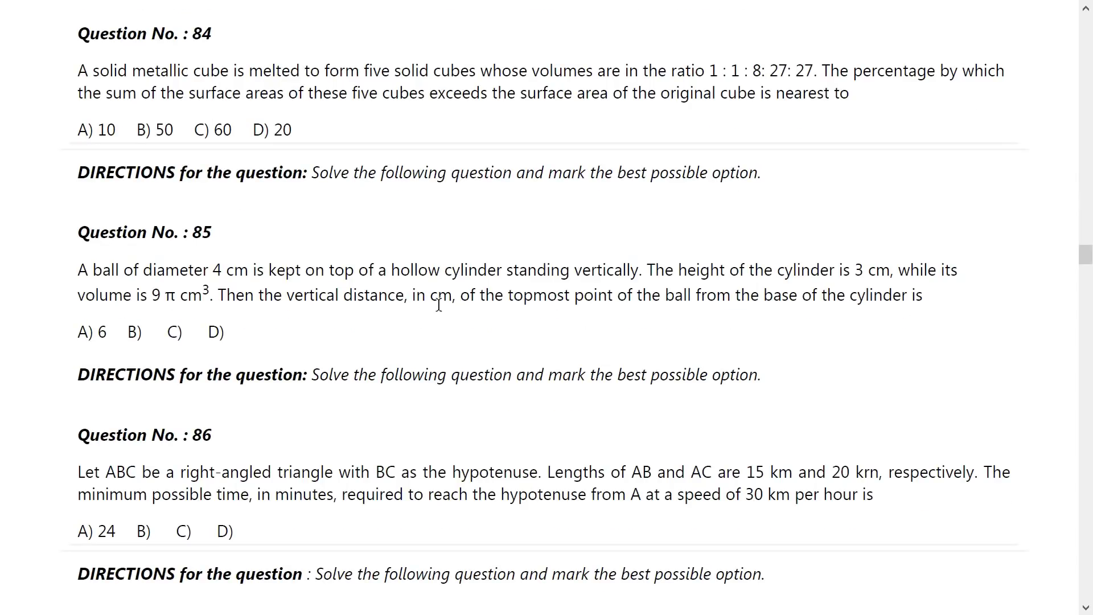
scroll(439, 304, down, 1)
scroll(439, 303, down, 1)
scroll(439, 303, down, 1)
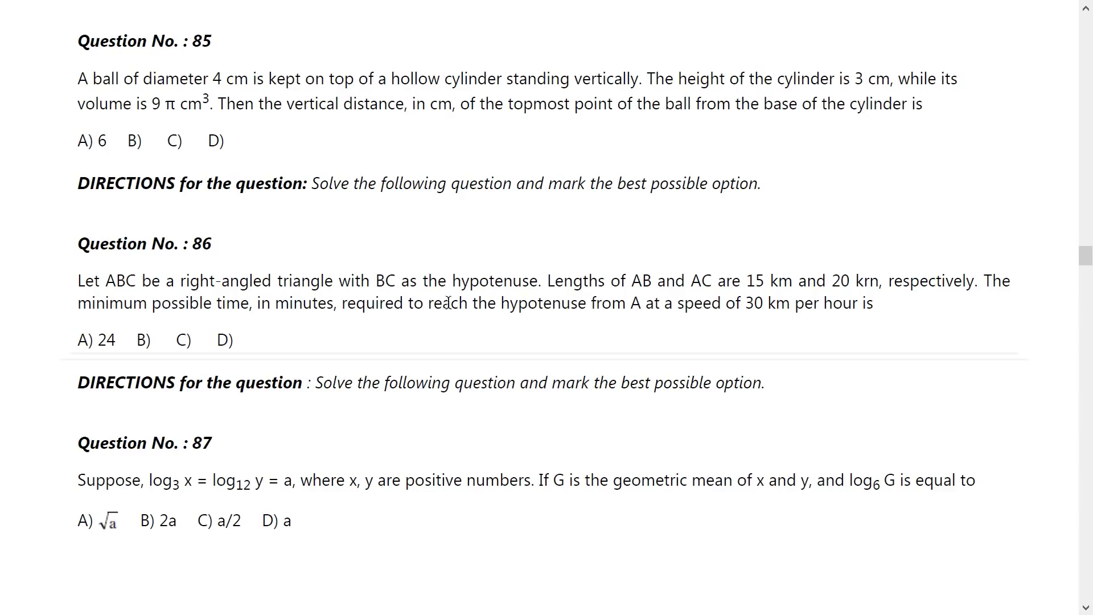
scroll(440, 247, down, 1)
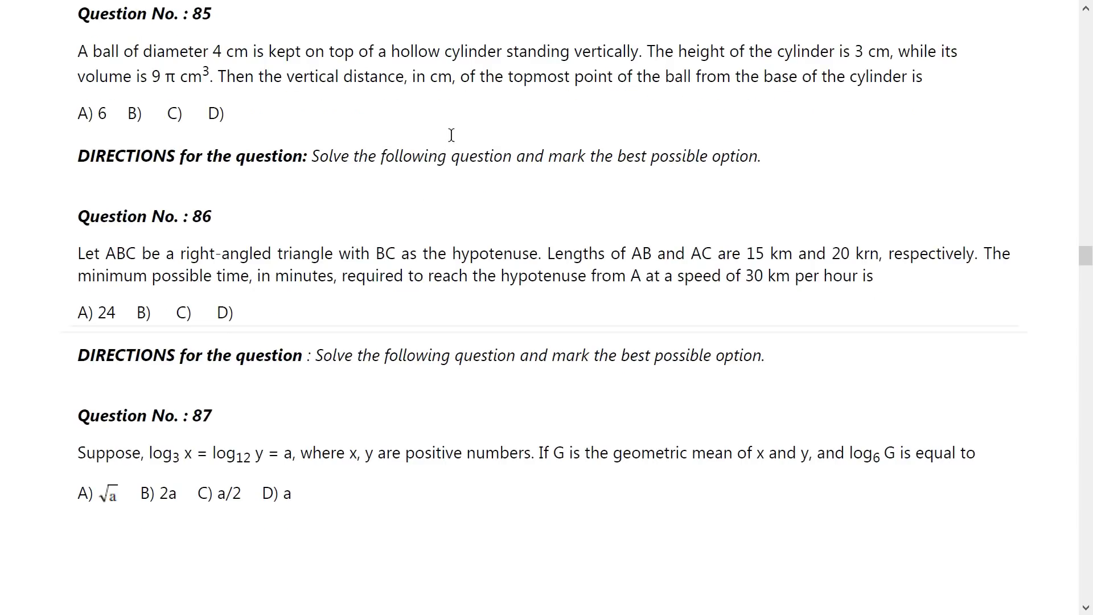
scroll(451, 136, down, 1)
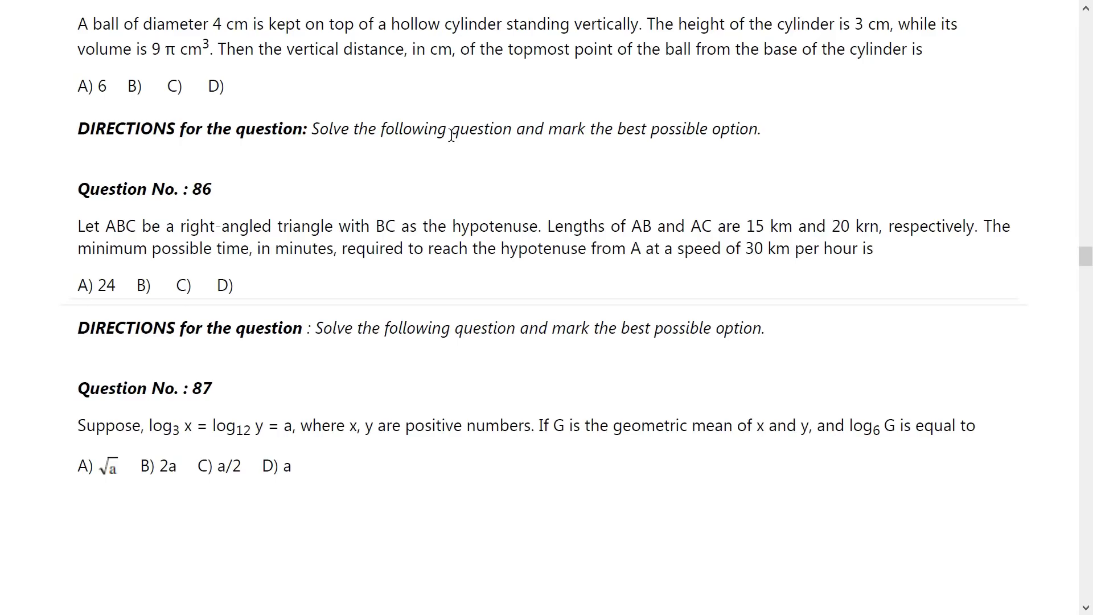
scroll(451, 135, down, 3)
scroll(451, 136, down, 3)
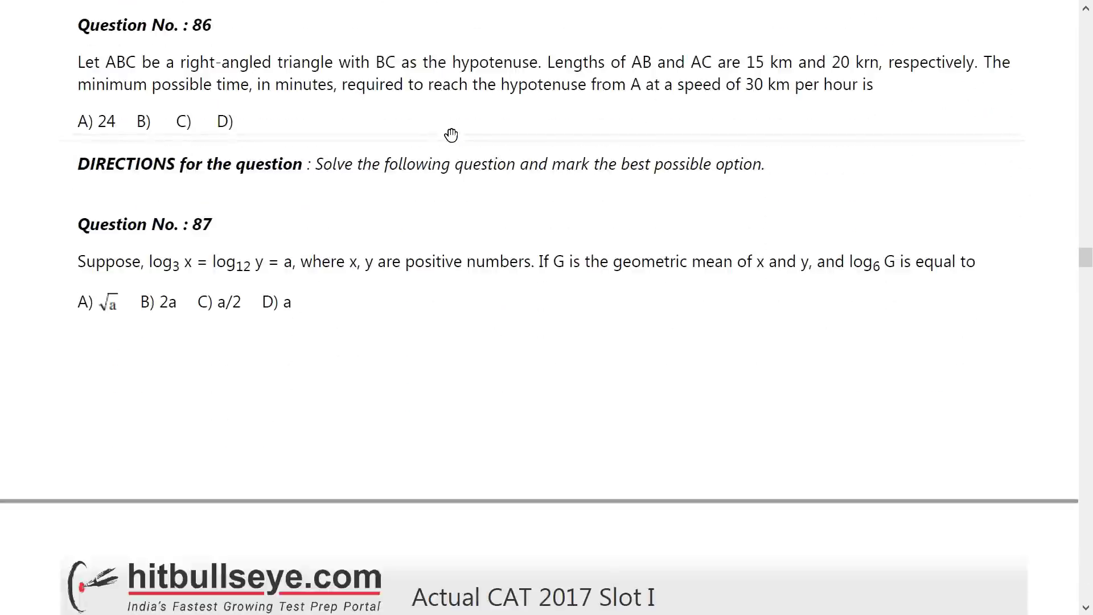
scroll(452, 135, down, 4)
scroll(462, 125, down, 4)
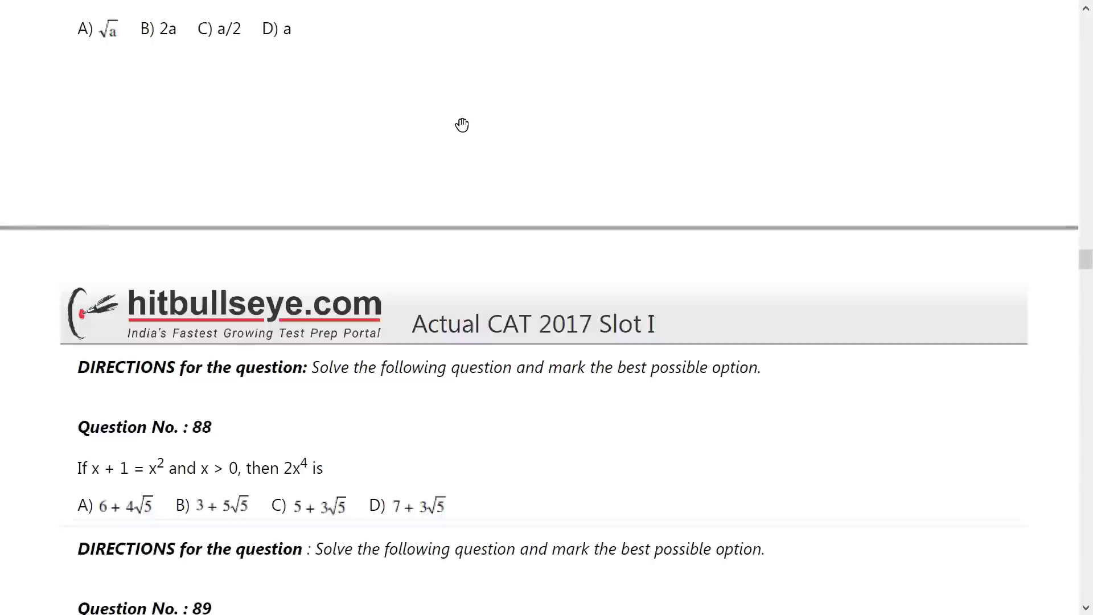
scroll(461, 126, down, 4)
scroll(461, 126, down, 2)
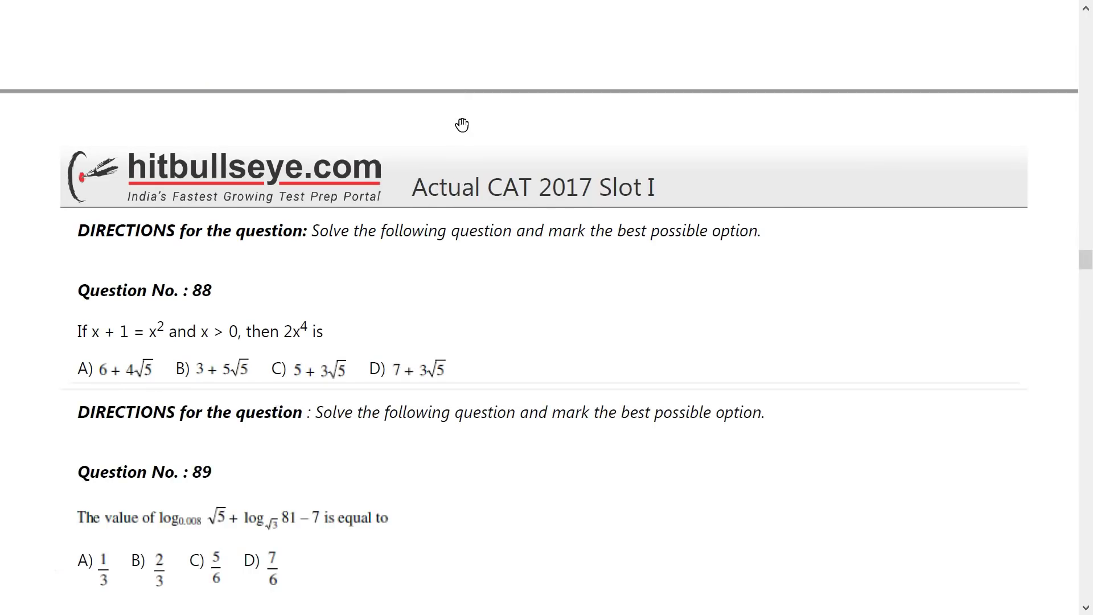
scroll(461, 125, down, 3)
scroll(453, 86, down, 2)
scroll(453, 86, down, 2)
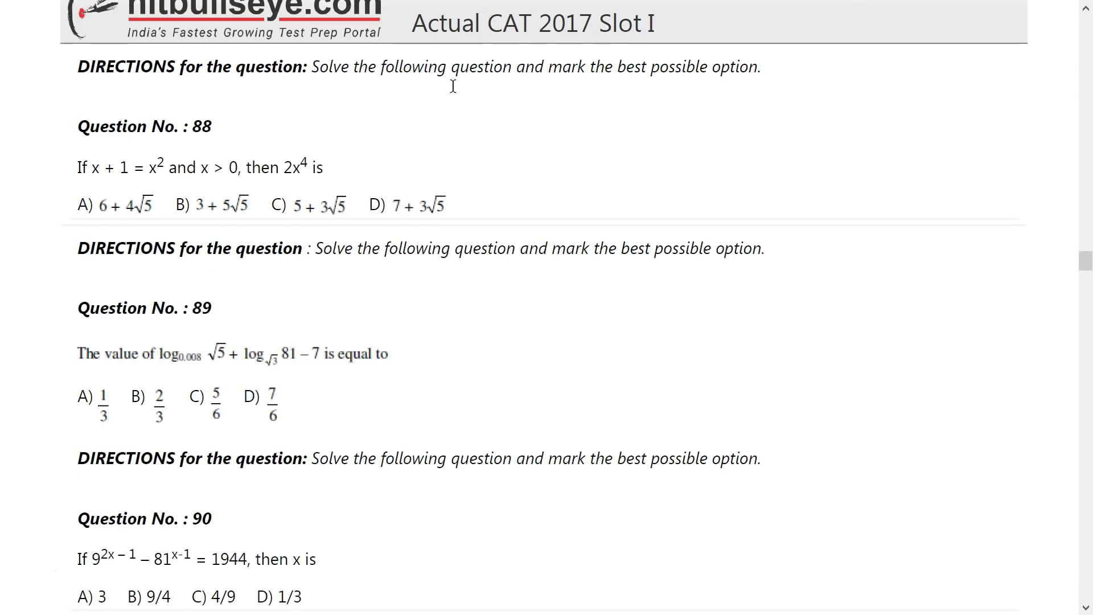
scroll(453, 86, down, 3)
scroll(457, 90, down, 1)
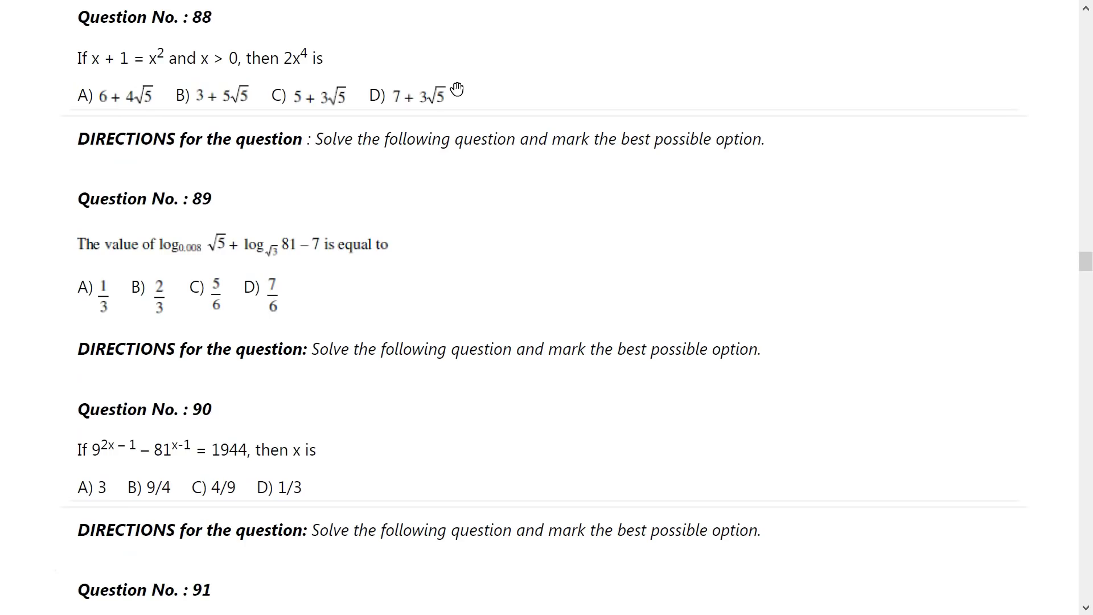
scroll(456, 89, down, 1)
scroll(457, 89, down, 3)
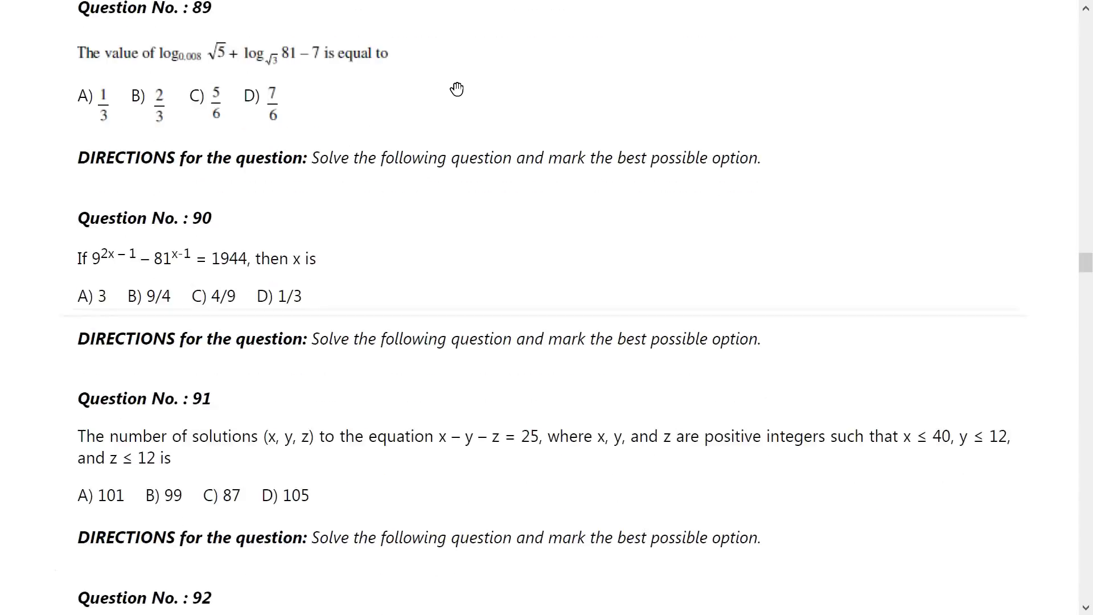
scroll(458, 89, down, 2)
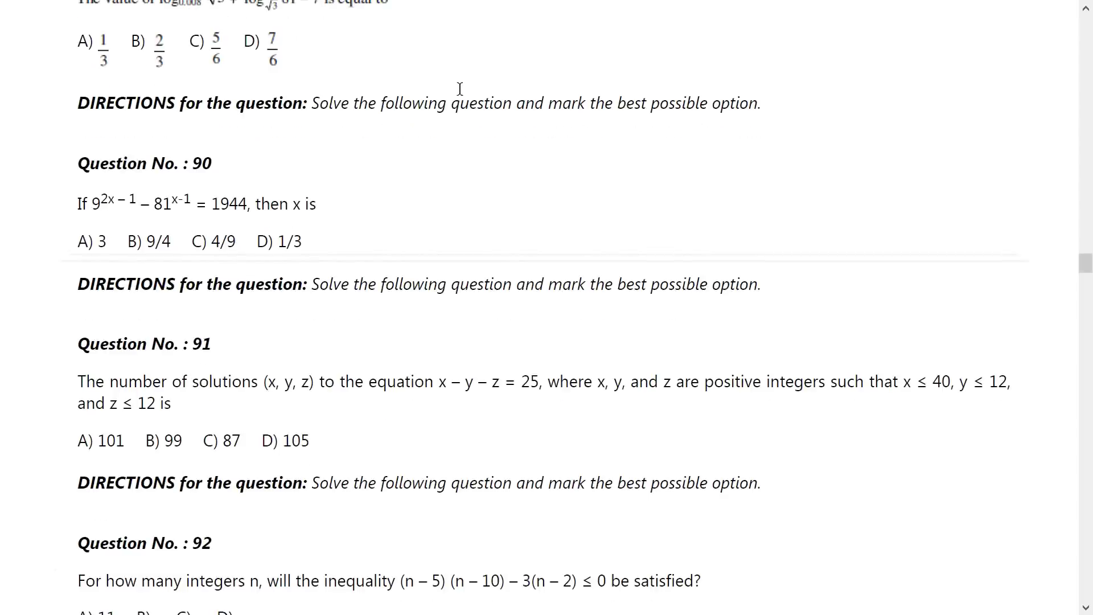
scroll(460, 89, down, 1)
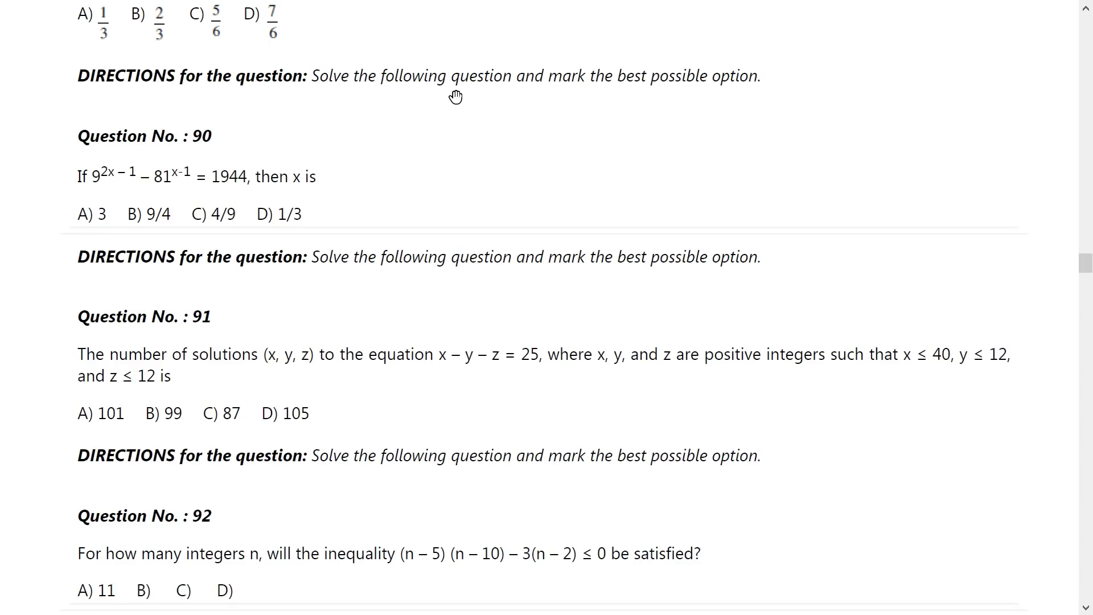
scroll(456, 97, down, 3)
scroll(427, 103, down, 1)
scroll(426, 122, down, 2)
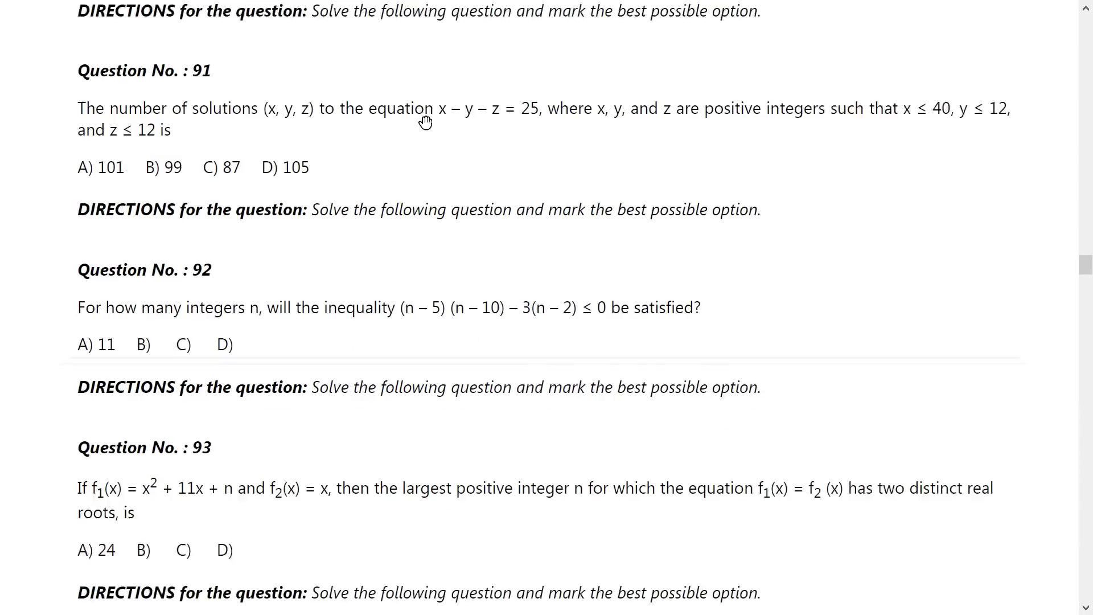
scroll(426, 121, down, 1)
scroll(426, 122, down, 1)
scroll(426, 122, down, 1)
scroll(426, 122, down, 1)
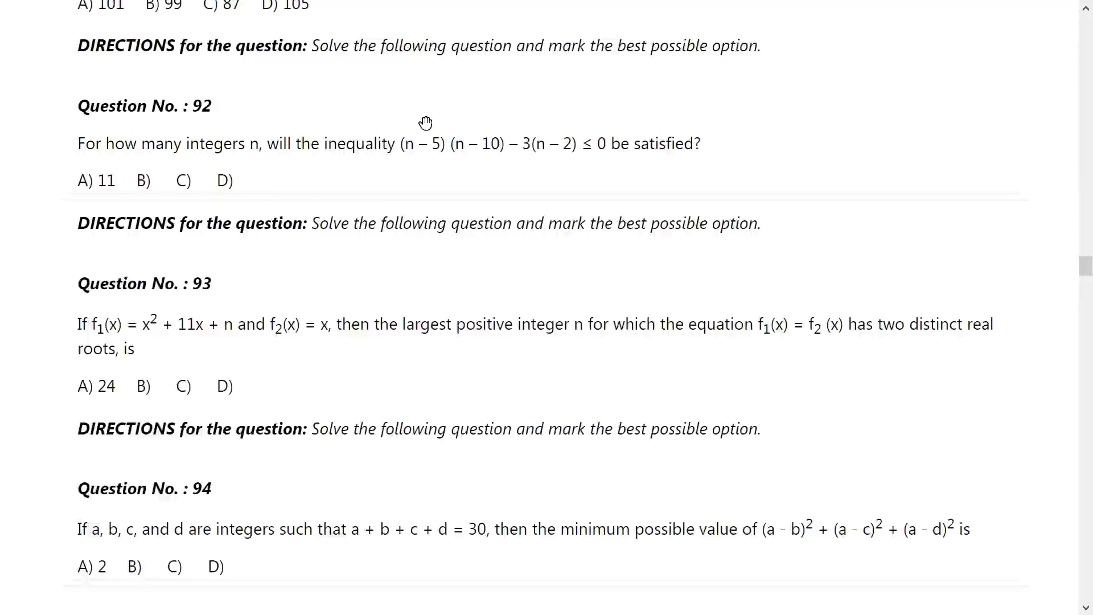
scroll(425, 122, down, 1)
scroll(425, 121, down, 2)
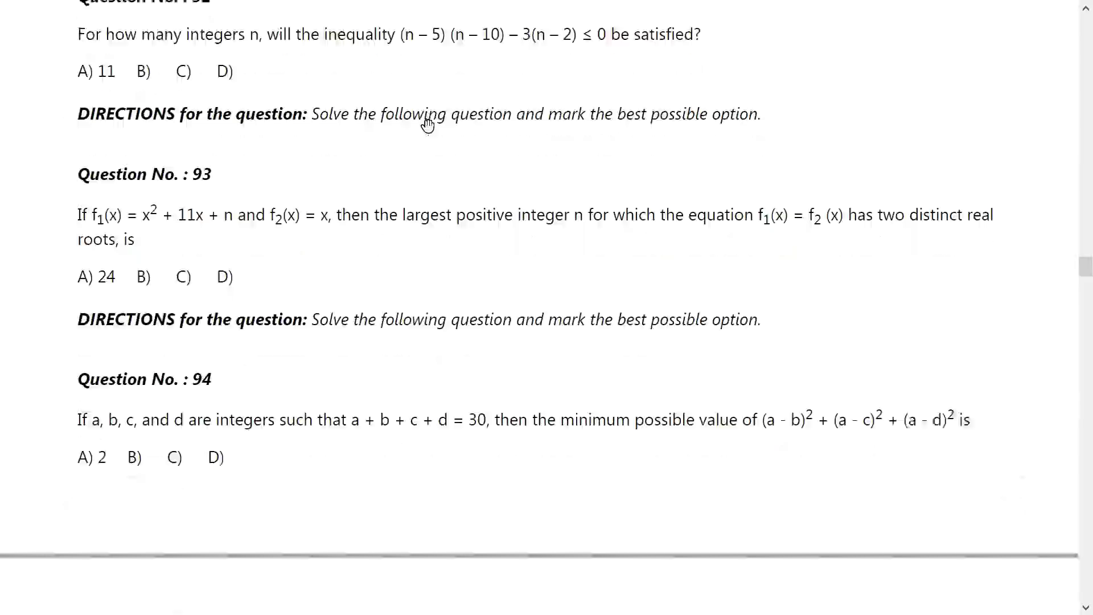
scroll(436, 115, down, 1)
scroll(444, 126, down, 2)
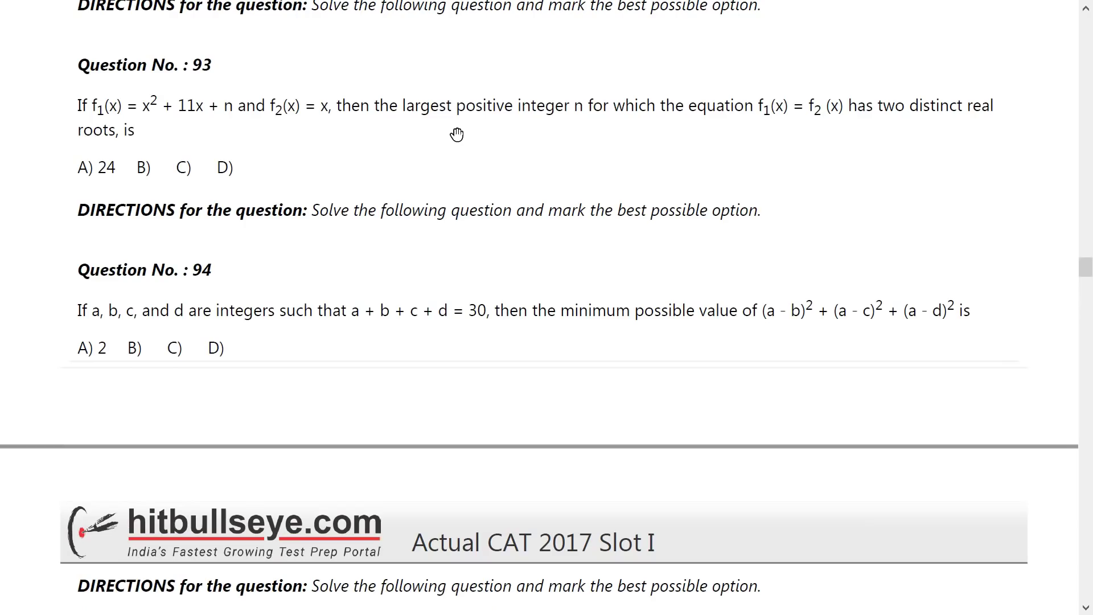
scroll(462, 136, down, 1)
scroll(461, 137, down, 2)
scroll(457, 135, down, 1)
scroll(457, 134, down, 2)
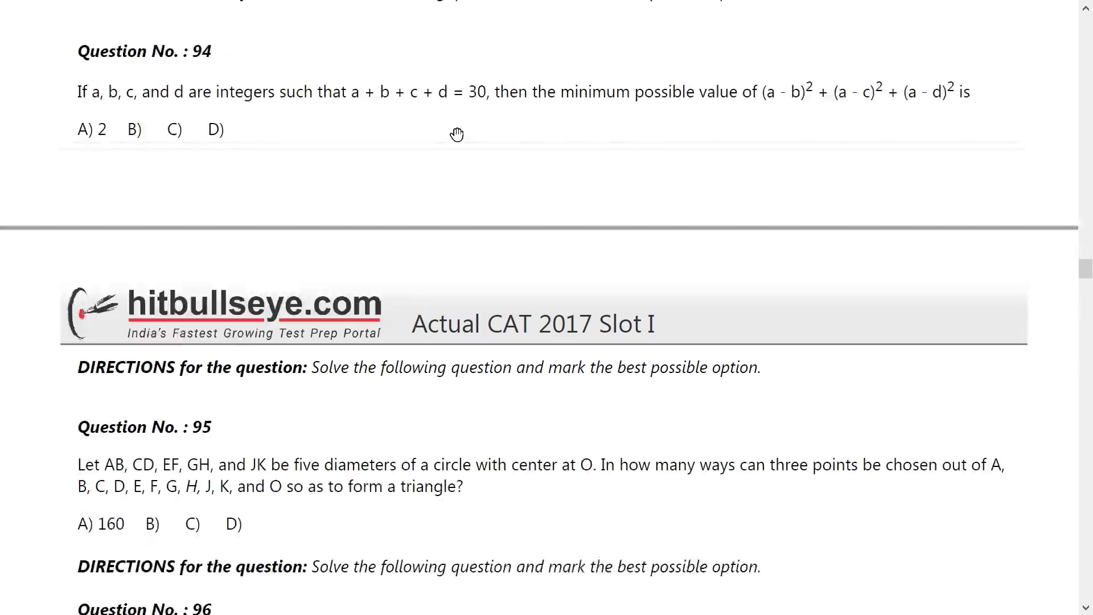
scroll(457, 134, down, 1)
scroll(457, 133, down, 1)
scroll(457, 134, down, 1)
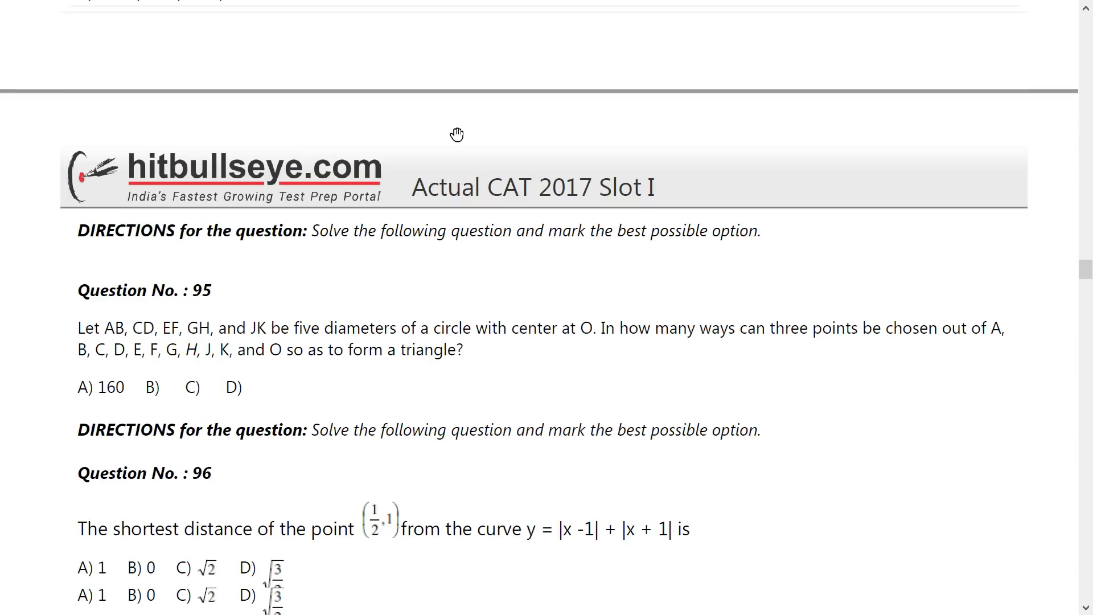
scroll(457, 134, down, 2)
scroll(458, 134, down, 1)
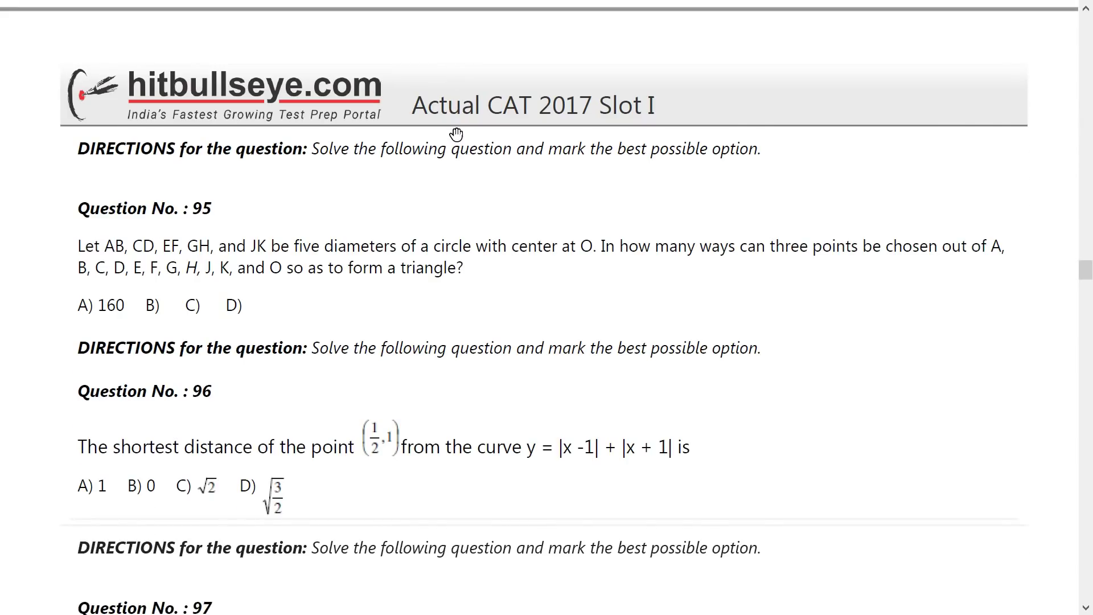
scroll(457, 135, down, 1)
scroll(457, 134, down, 1)
scroll(456, 134, down, 1)
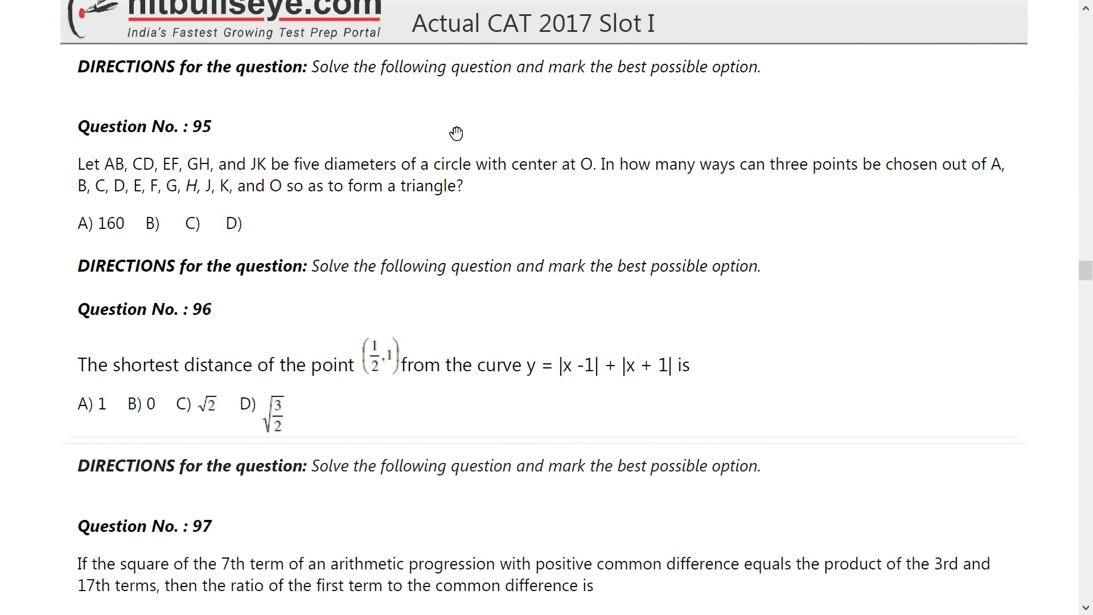
scroll(457, 134, down, 1)
scroll(464, 163, down, 2)
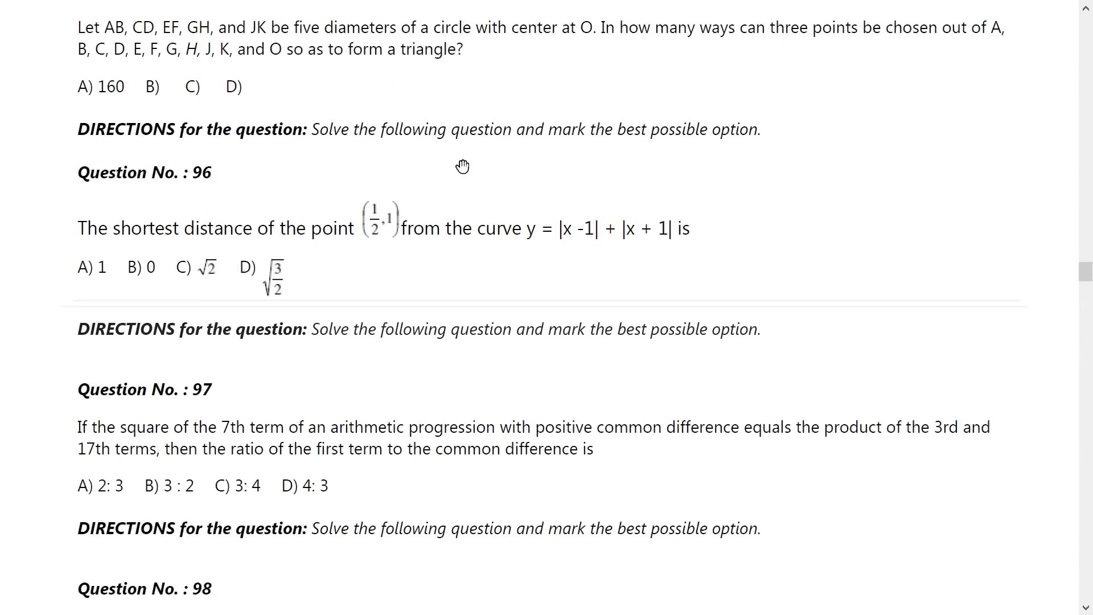
scroll(463, 163, down, 2)
scroll(463, 162, down, 1)
scroll(463, 165, down, 1)
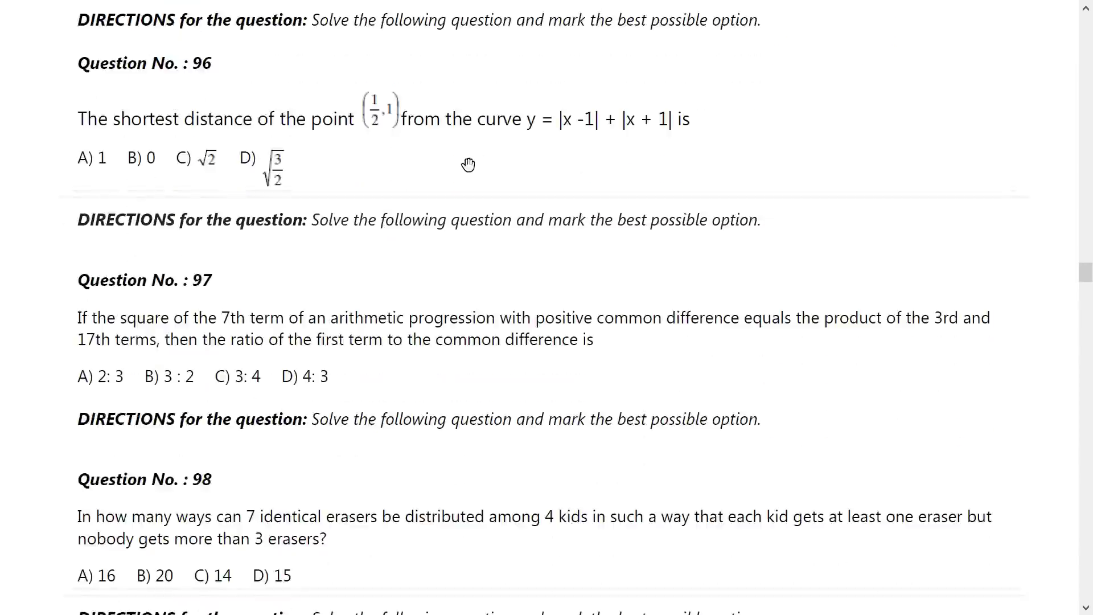
scroll(468, 164, down, 1)
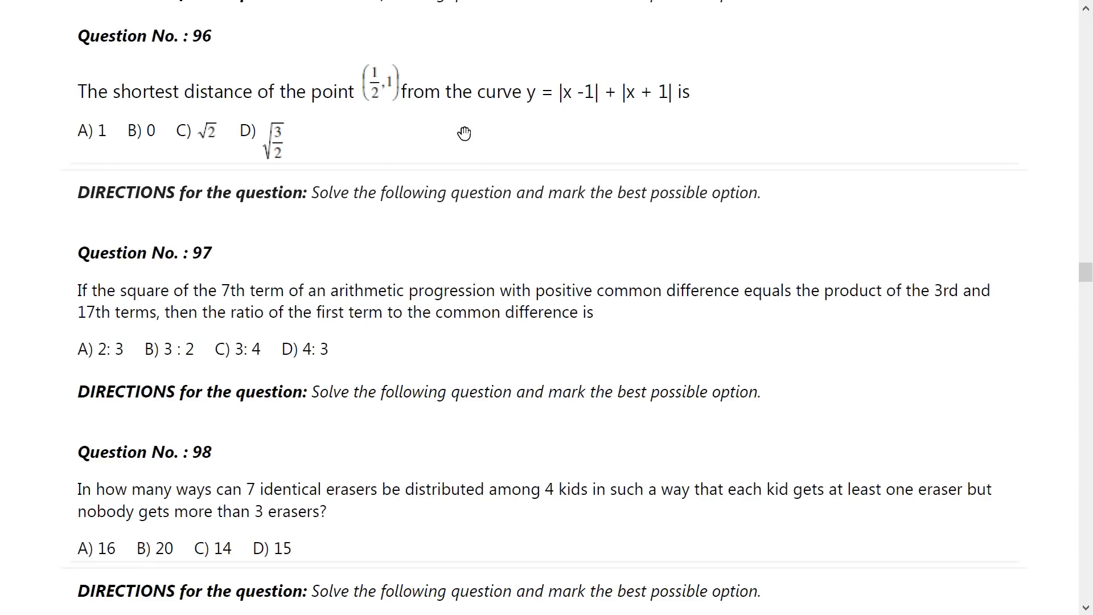
scroll(464, 134, down, 3)
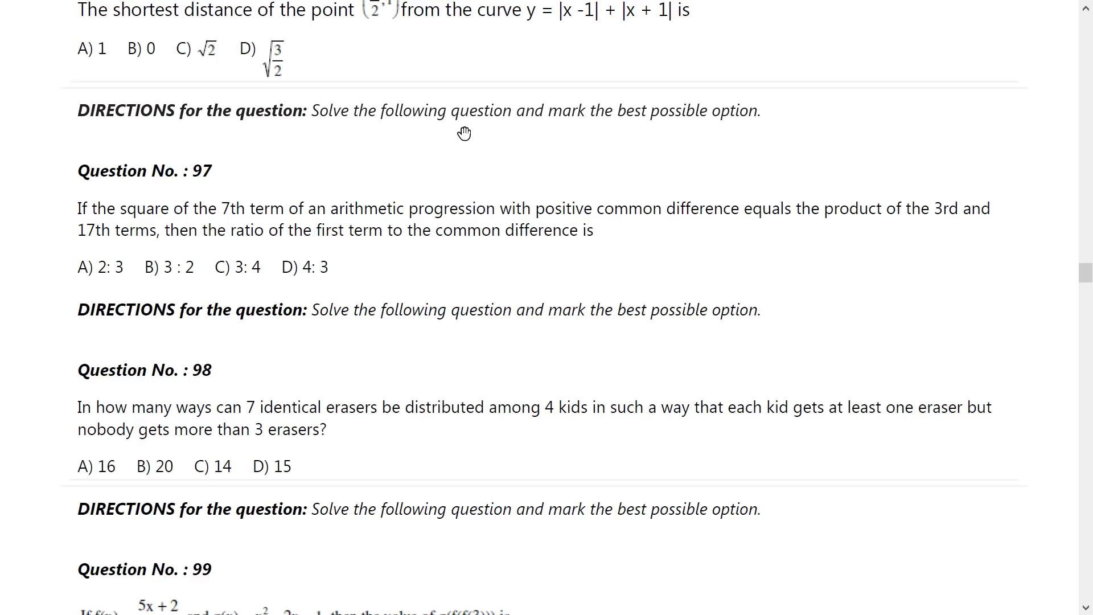
scroll(464, 133, down, 3)
scroll(461, 135, down, 3)
scroll(460, 137, down, 1)
scroll(460, 137, down, 2)
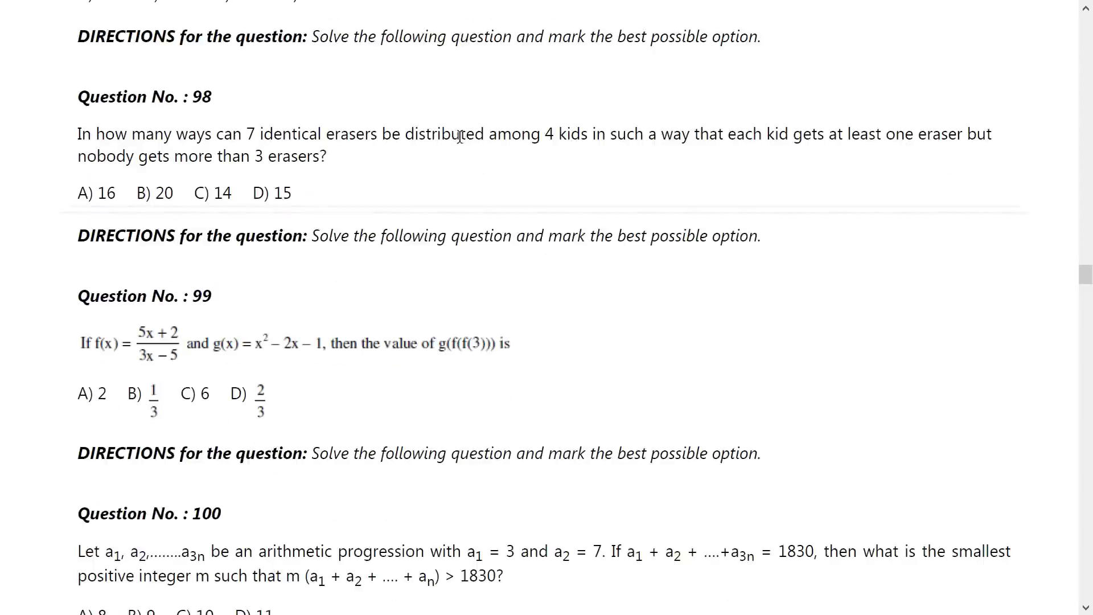
scroll(460, 137, down, 2)
scroll(460, 137, down, 1)
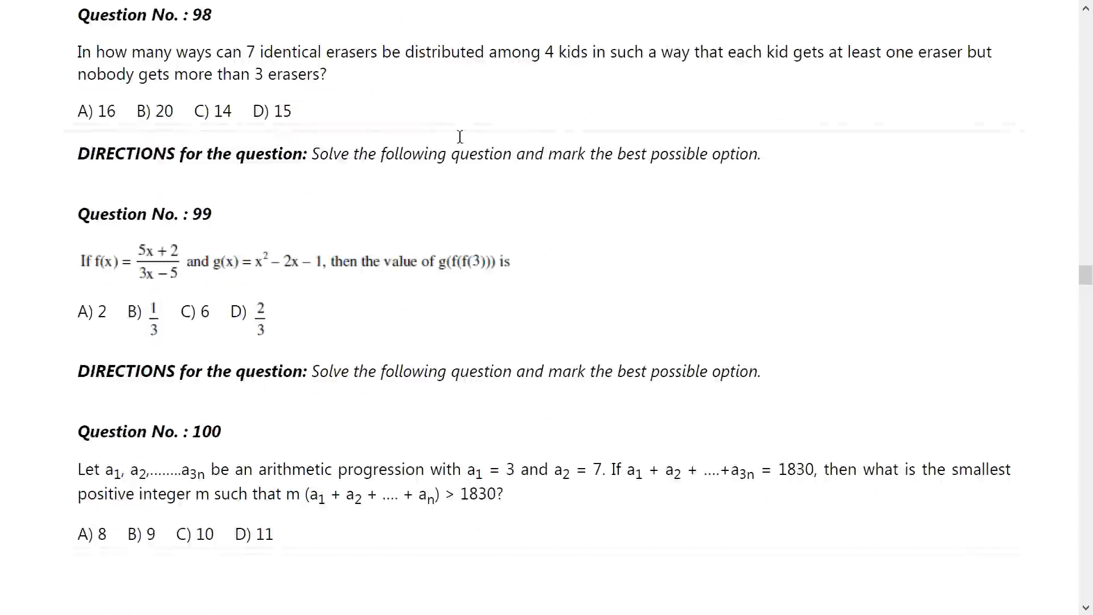
scroll(460, 136, down, 1)
scroll(460, 136, down, 1)
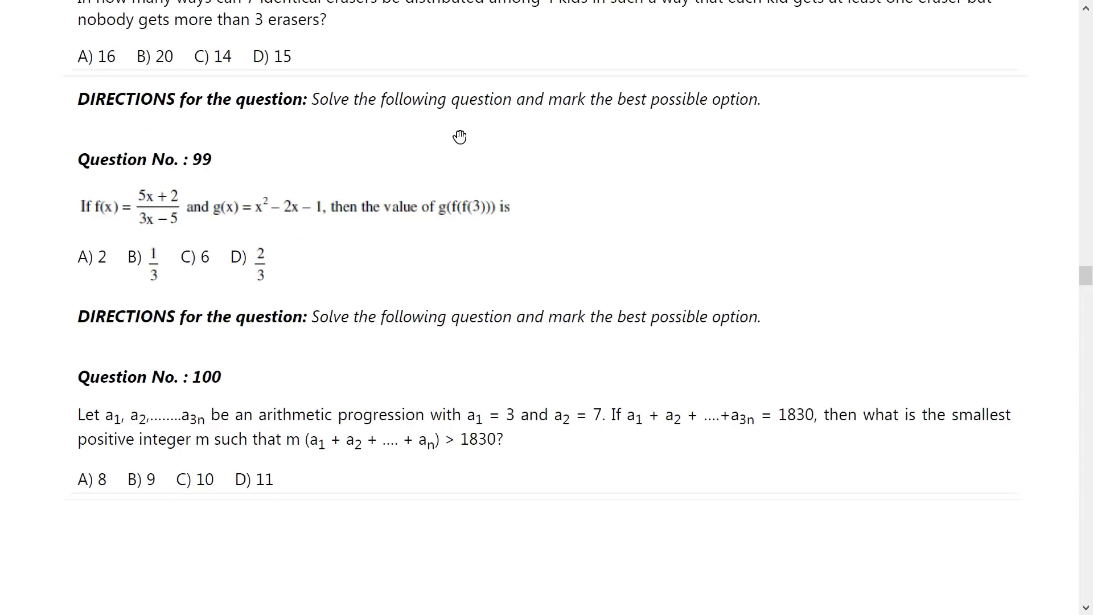
scroll(460, 137, down, 2)
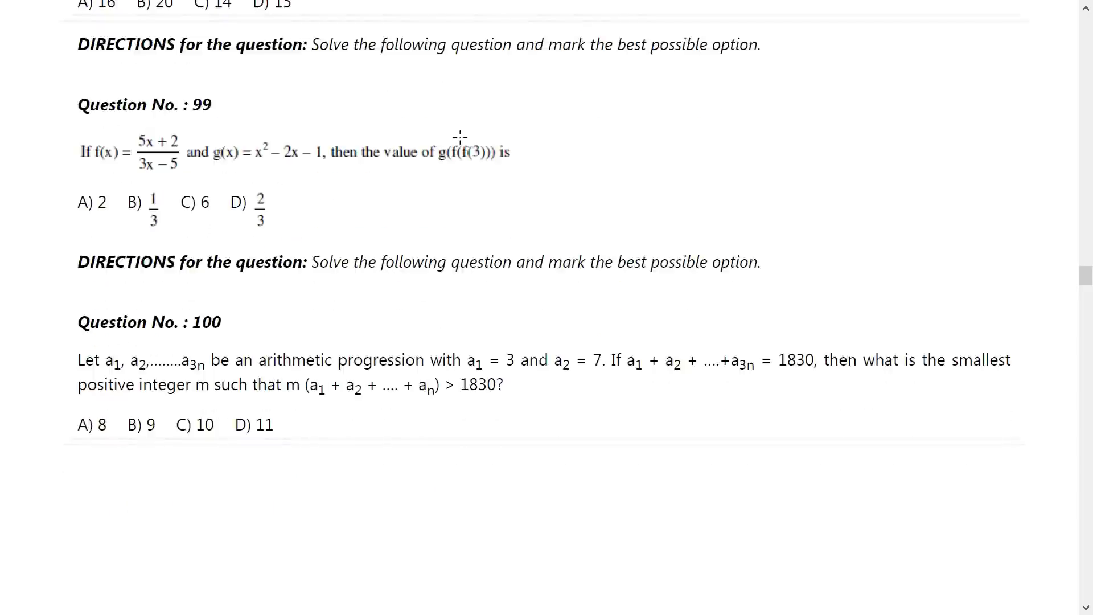